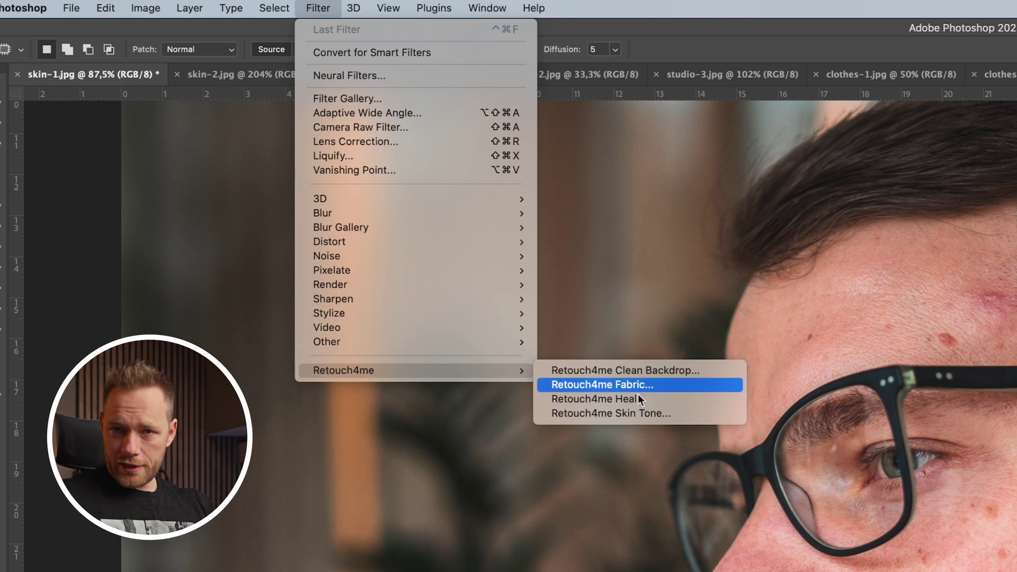
Duplicate the Background layer of skin-1.jpg and open the Retouch4me Heal filter on the copy
left_click(735, 324)
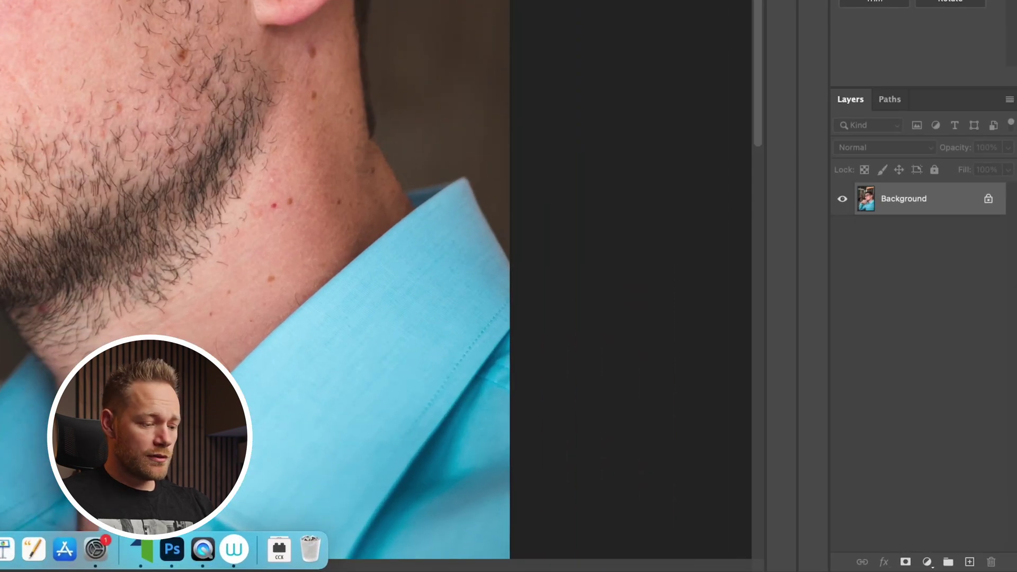
key("super+j")
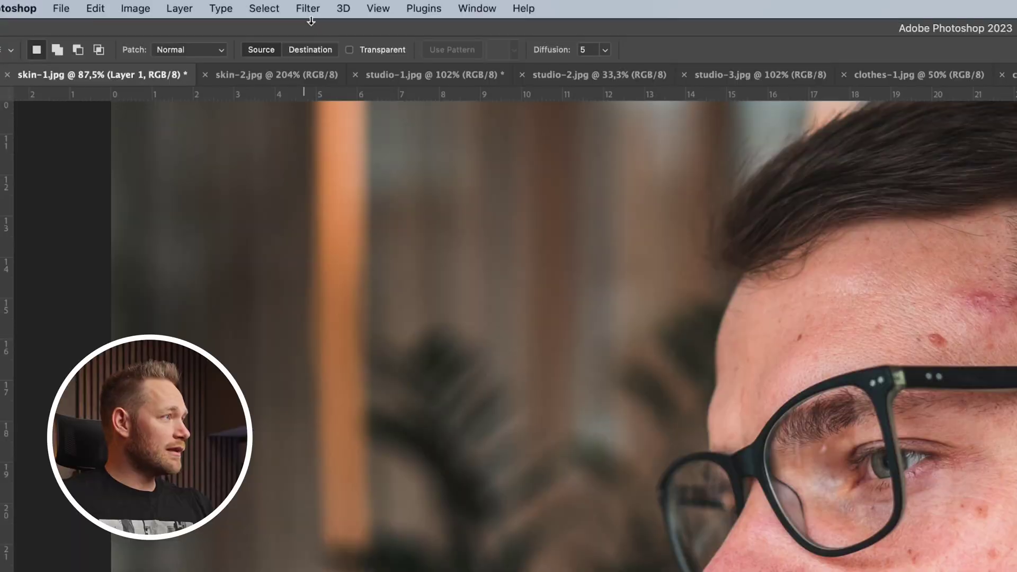
left_click(312, 9)
mouse_move(492, 371)
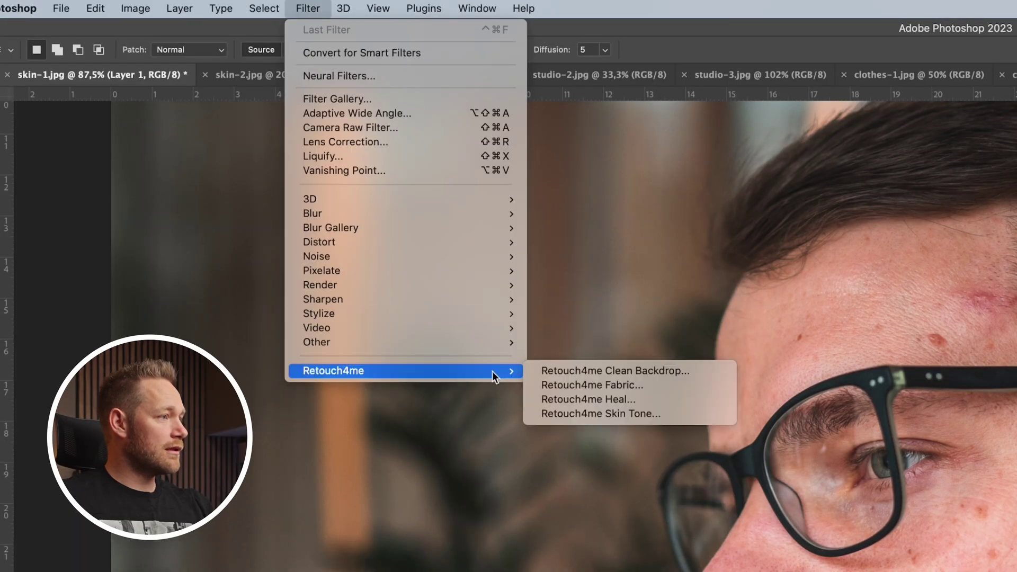
left_click(630, 399)
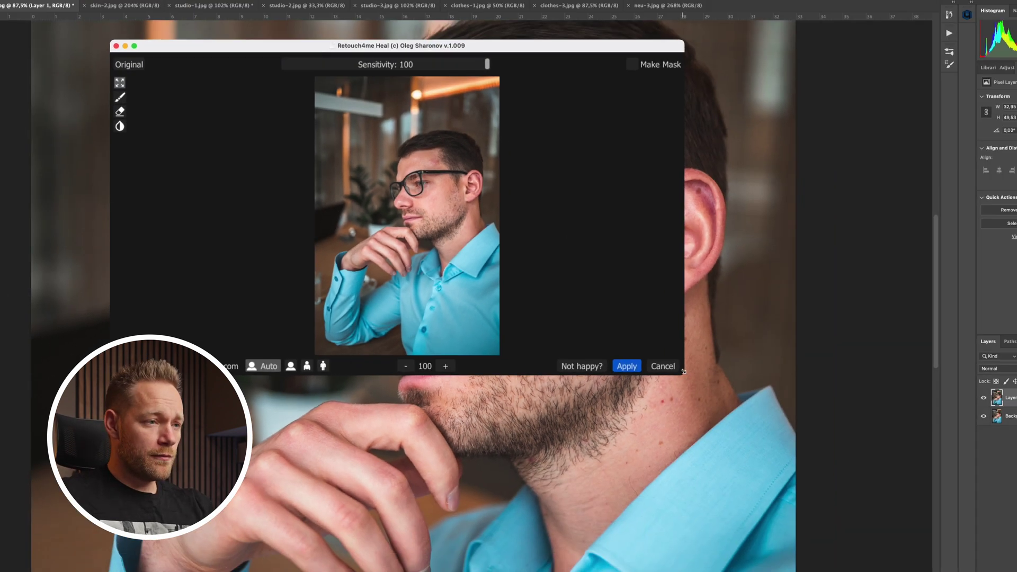
Enlarge the Heal preview to 150% on the man's face and compare the healed skin with the original
left_click_drag(683, 371, 884, 539)
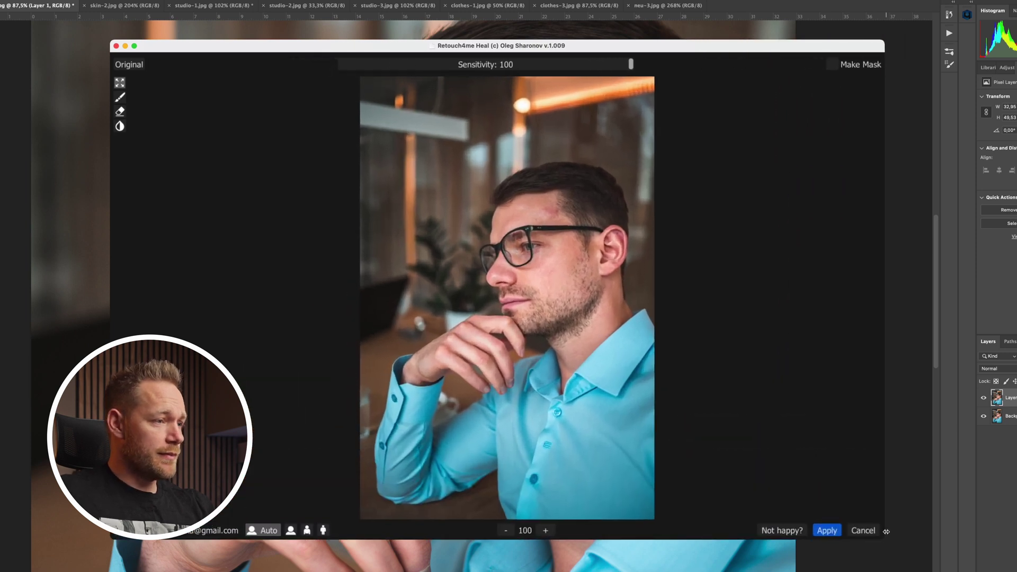
left_click(545, 531)
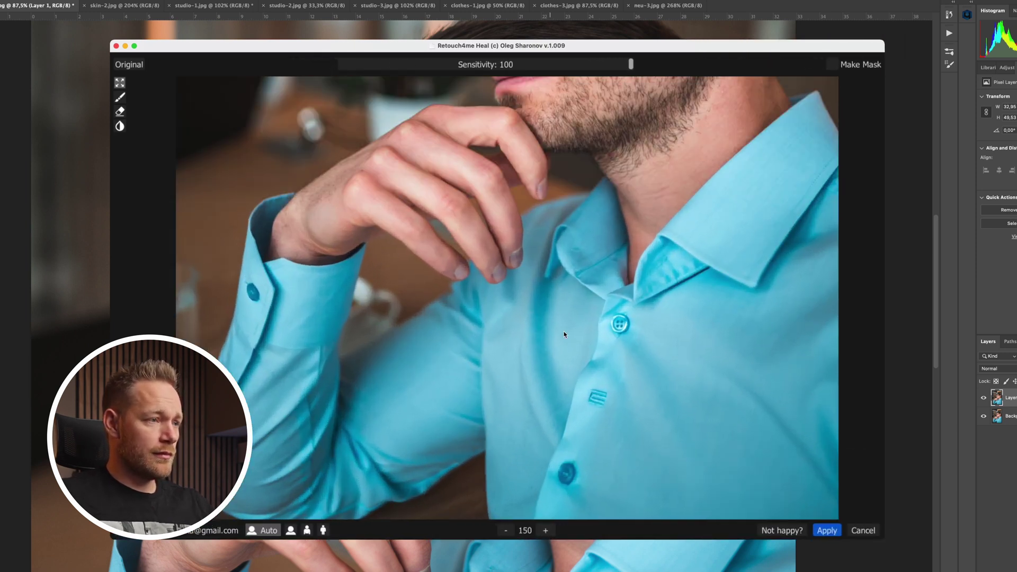
mouse_move(577, 164)
left_mouse_down()
mouse_move(559, 395)
mouse_move(509, 451)
mouse_move(489, 437)
left_mouse_up()
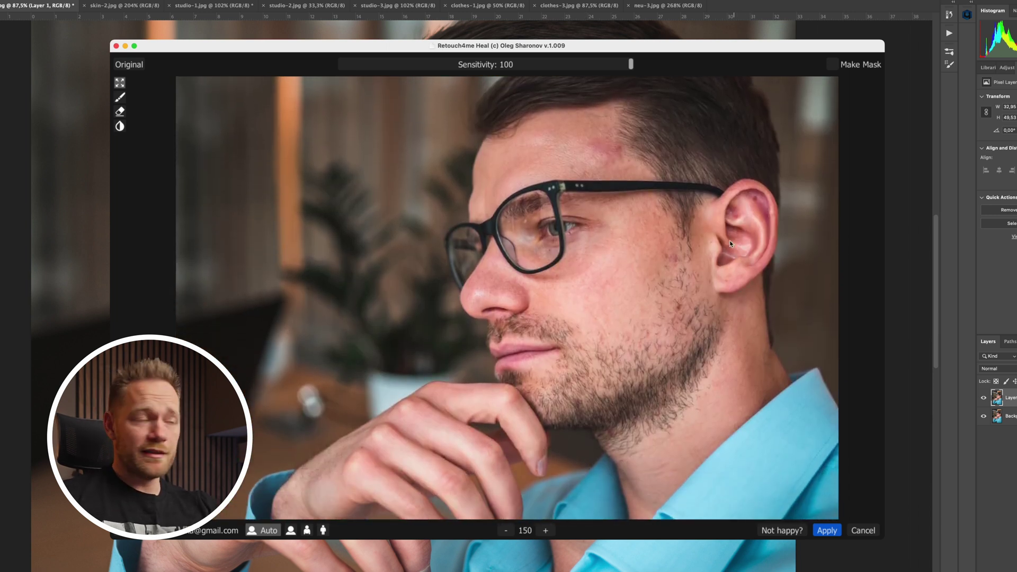
left_click(129, 65)
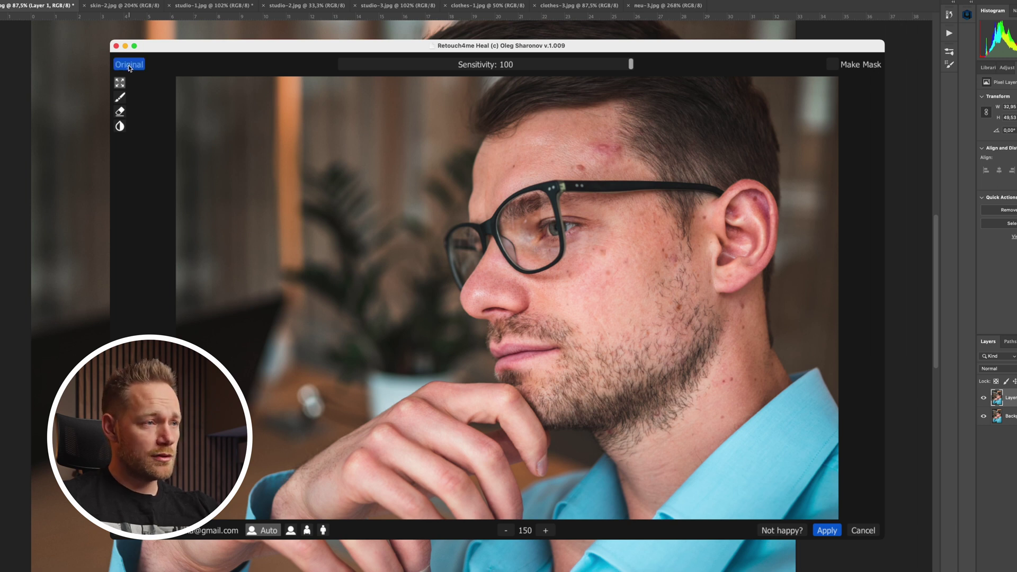
left_click(128, 65)
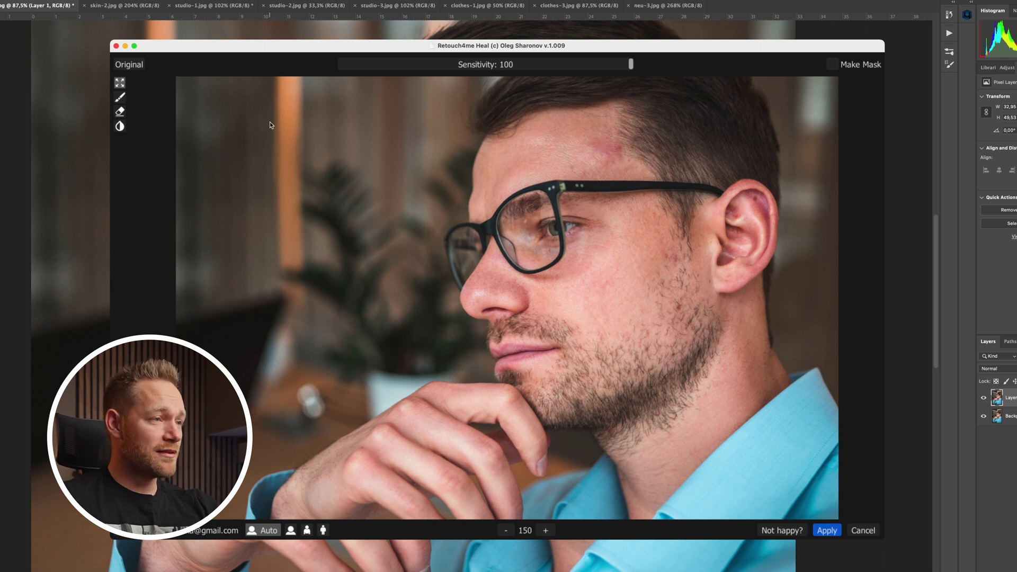
left_click(135, 65)
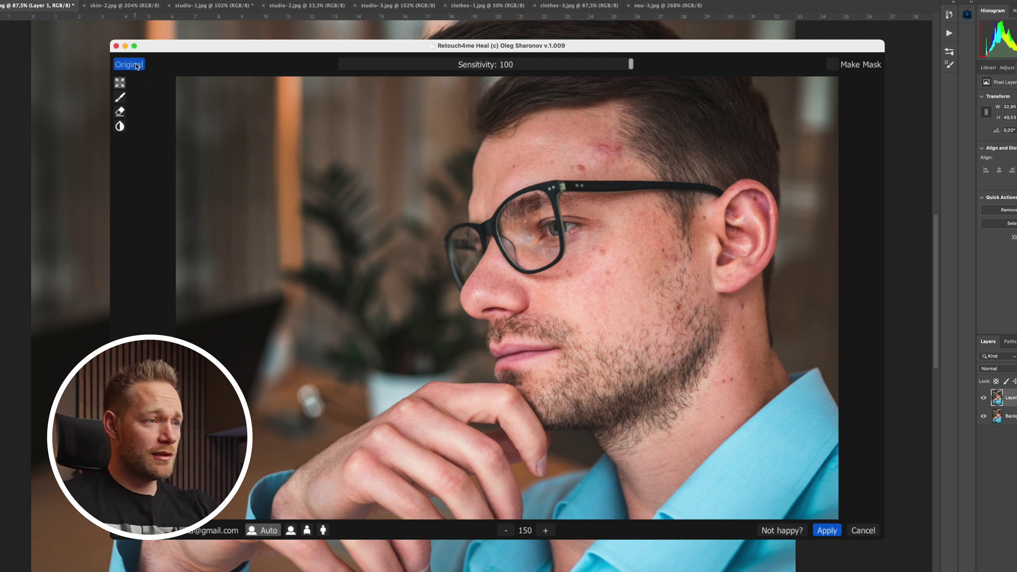
left_click(136, 65)
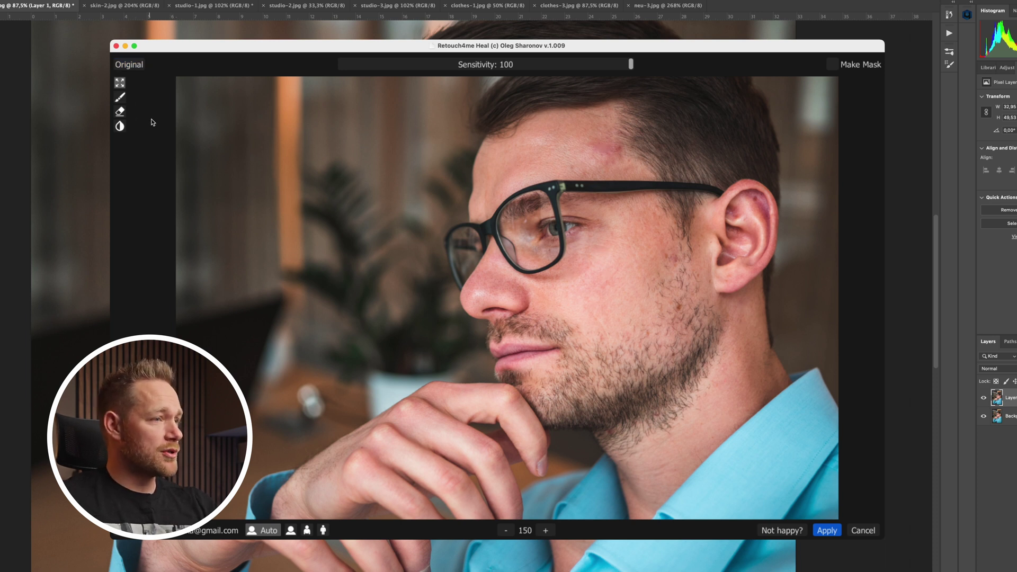
Try a healing Sensitivity of 50 and return it to 100
left_click_drag(630, 67, 487, 66)
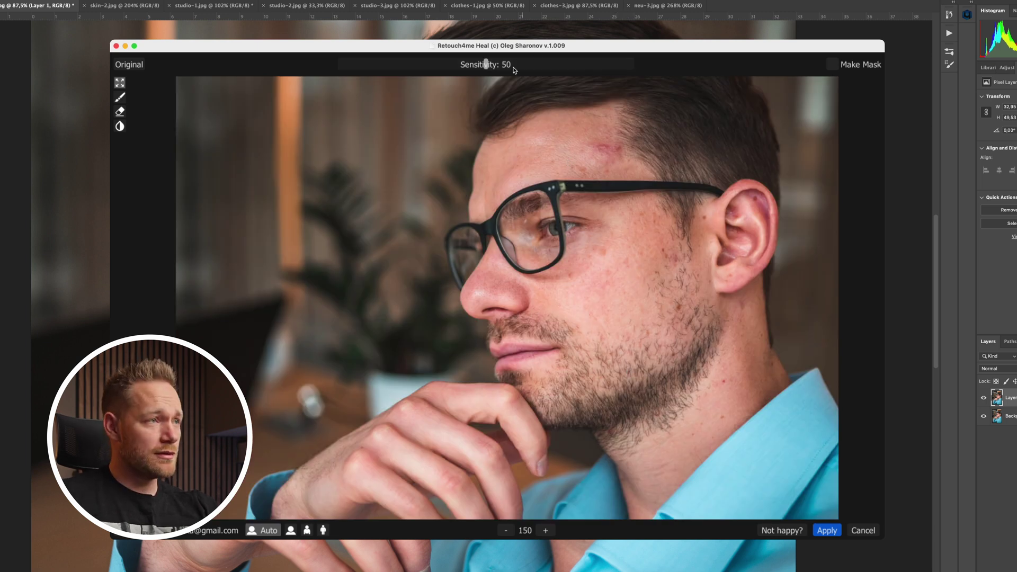
left_click_drag(486, 66, 682, 62)
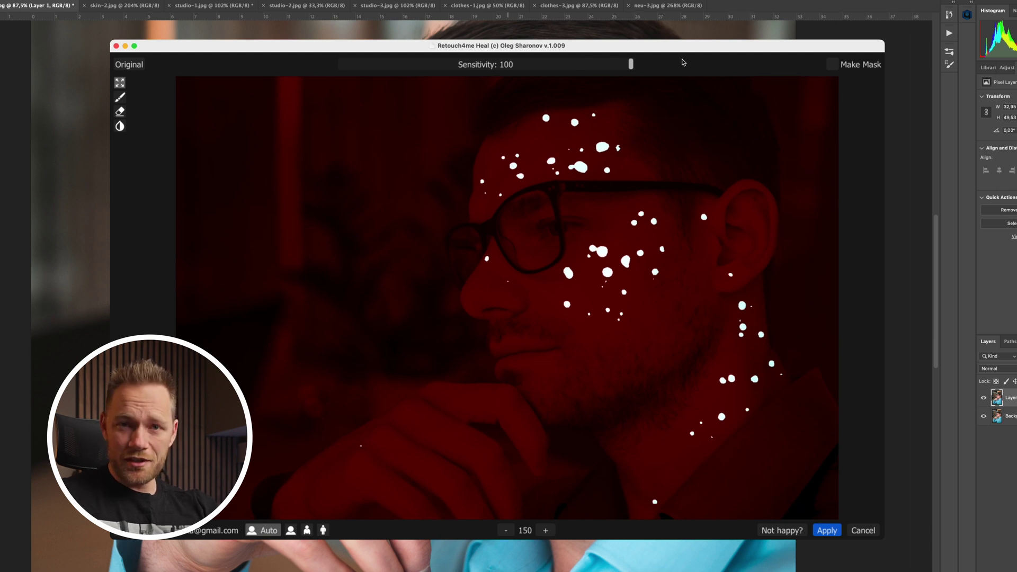
left_click_drag(682, 62, 624, 269)
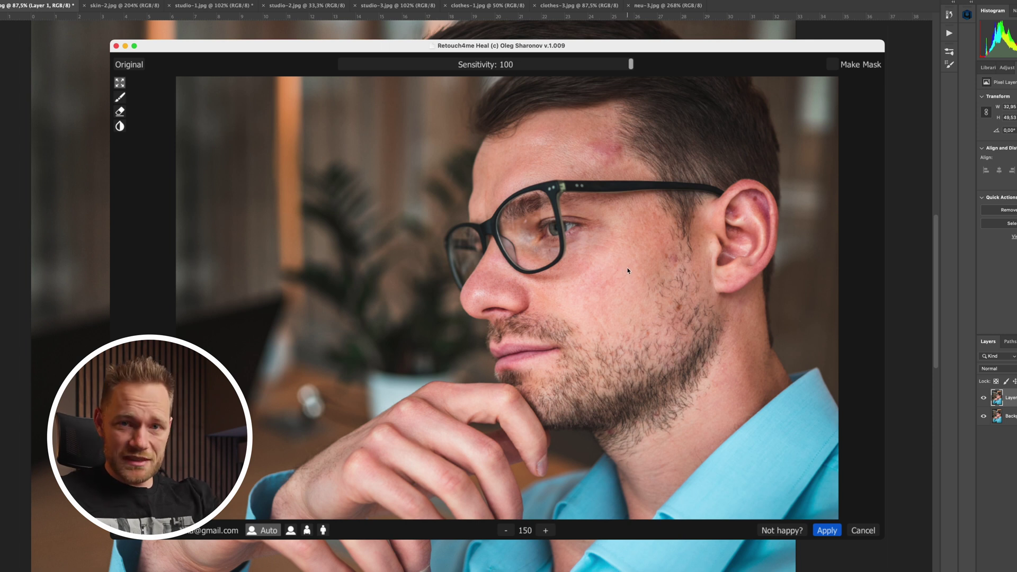
Erase the blemishes on the man's cheek from the healing mask with a size 41 eraser
left_click(120, 112)
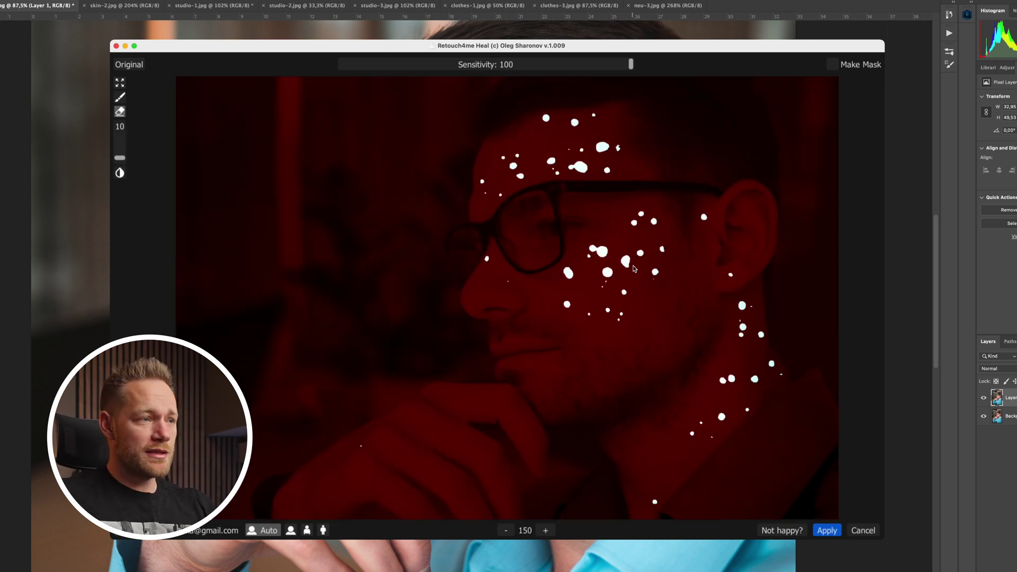
left_click_drag(120, 161, 120, 149)
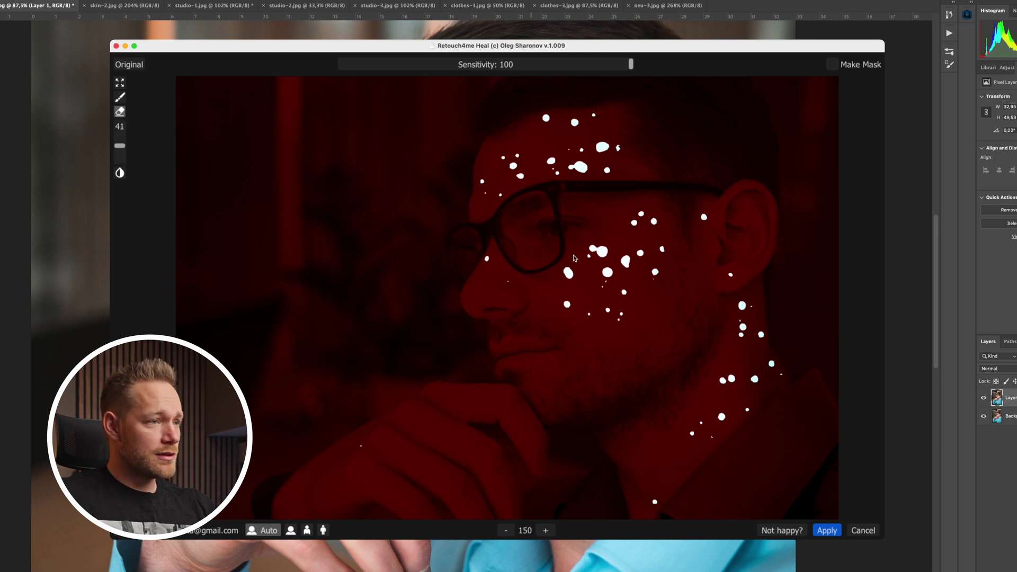
mouse_move(564, 273)
left_mouse_down()
mouse_move(583, 252)
mouse_move(606, 251)
mouse_move(604, 277)
mouse_move(633, 260)
left_mouse_up()
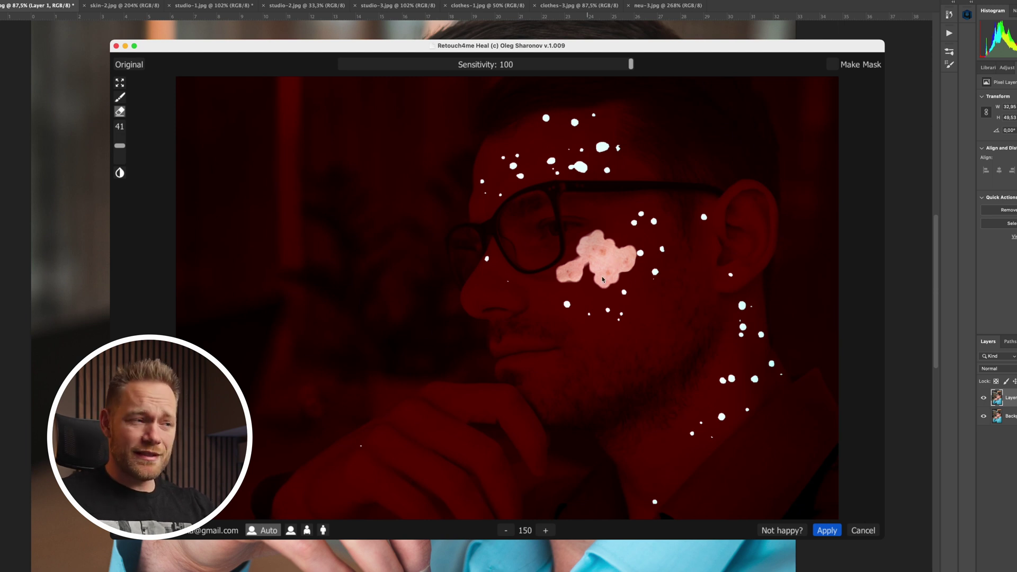
Invert the healing mask, erase the spots left on the cheek, and restore the full mask
left_click(120, 175)
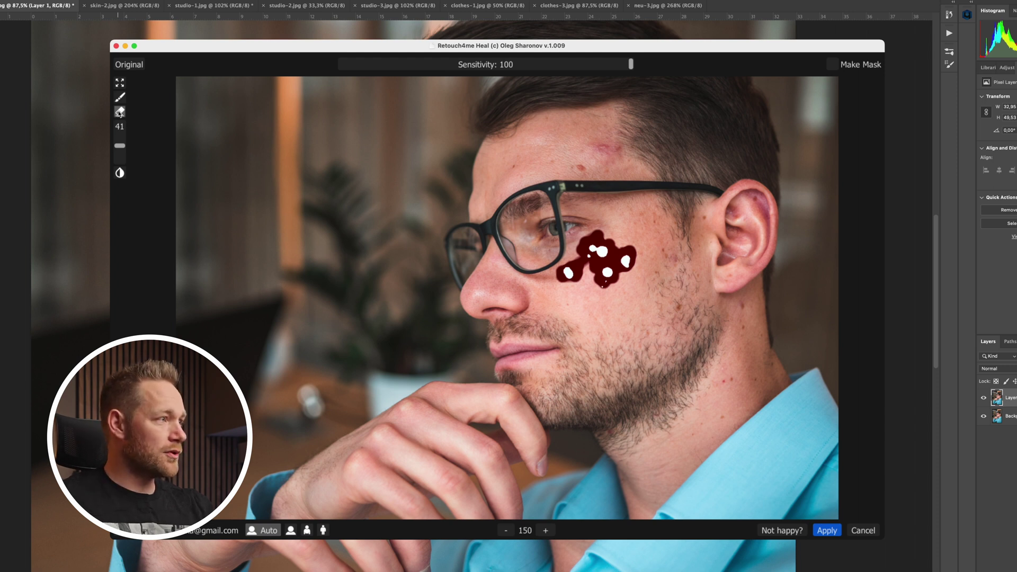
mouse_move(586, 276)
left_mouse_down()
mouse_move(617, 263)
mouse_move(614, 281)
mouse_move(637, 268)
left_mouse_up()
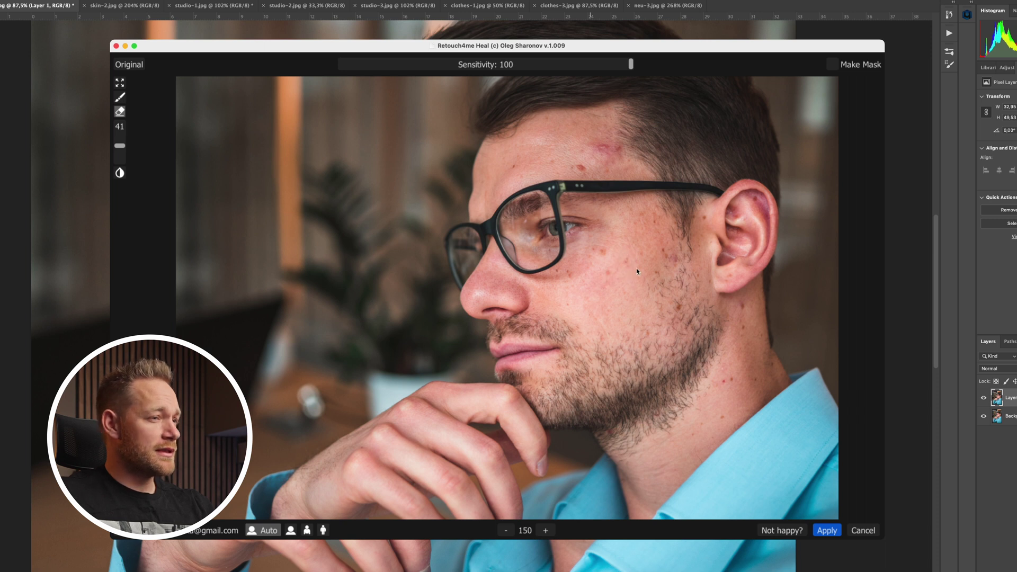
key("m")
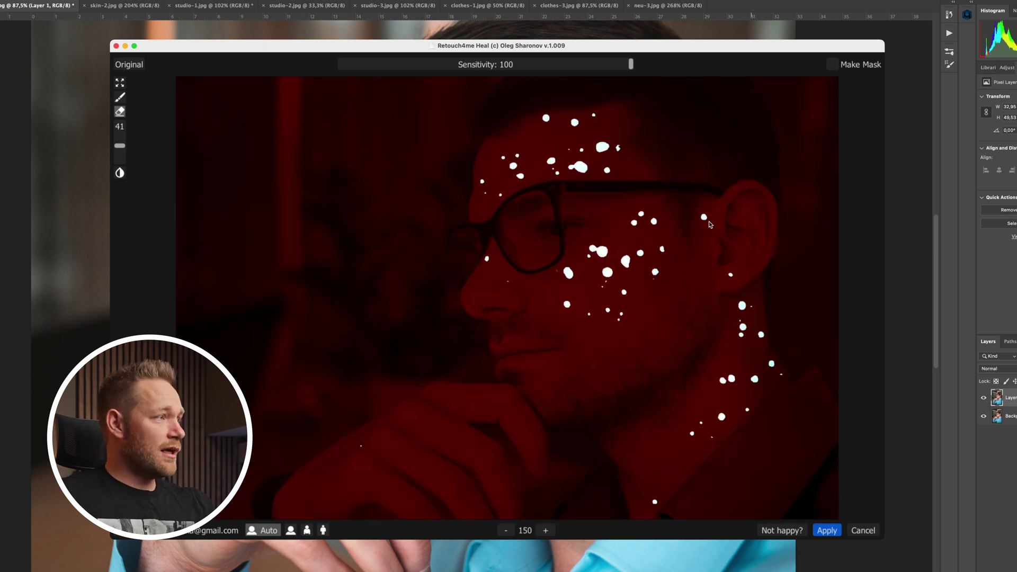
key("m")
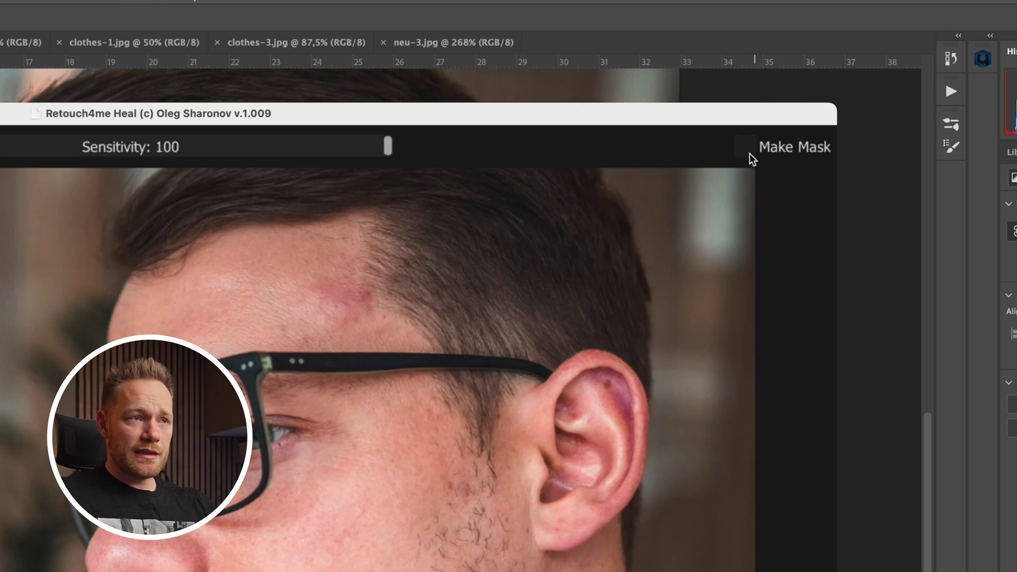
Apply the healing with Make Mask enabled, and inspect Layer 1 on its own and against the unretouched Background
left_click(747, 149)
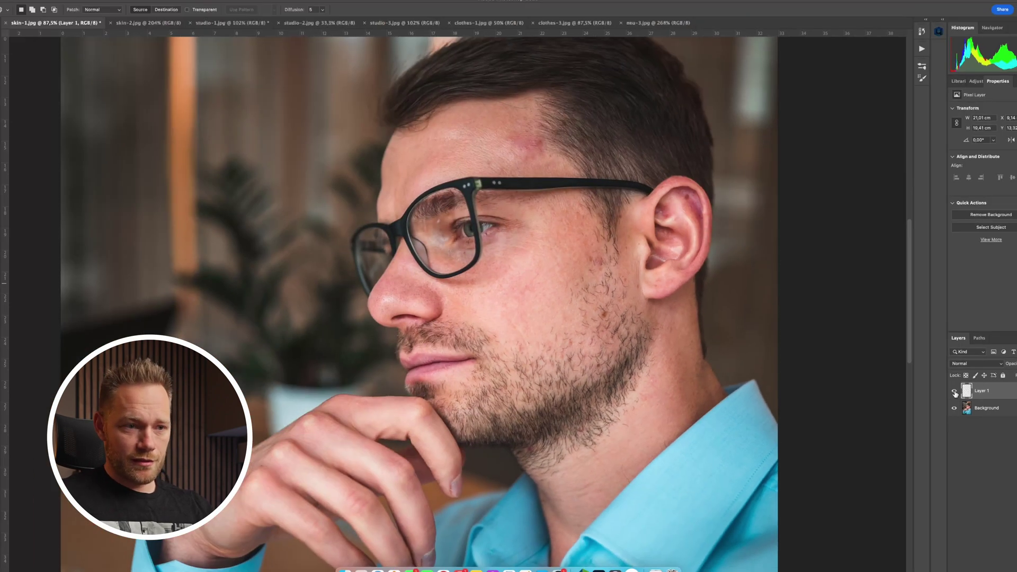
left_click(842, 284, "alt")
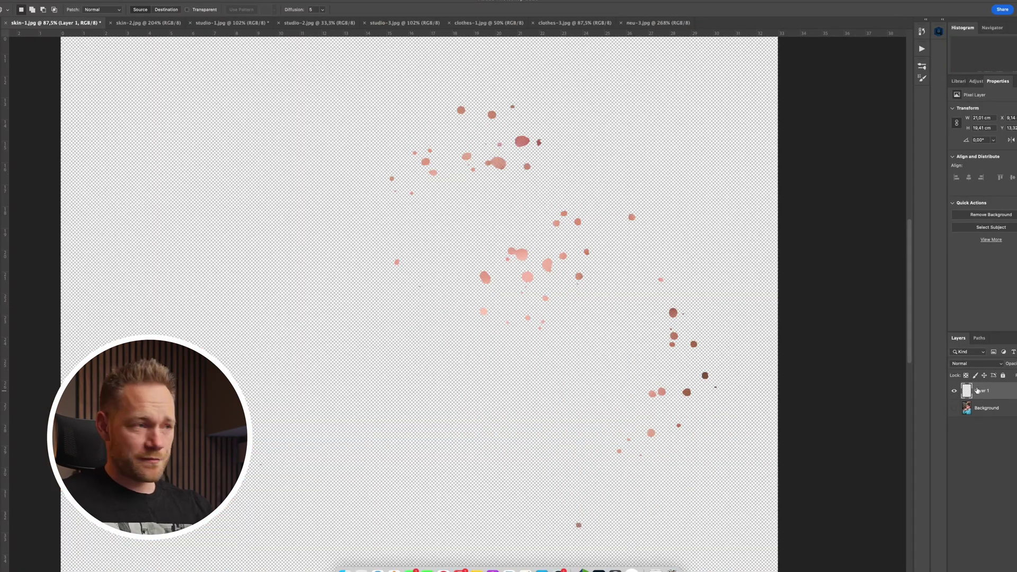
left_click(955, 391, "alt")
left_click(955, 392)
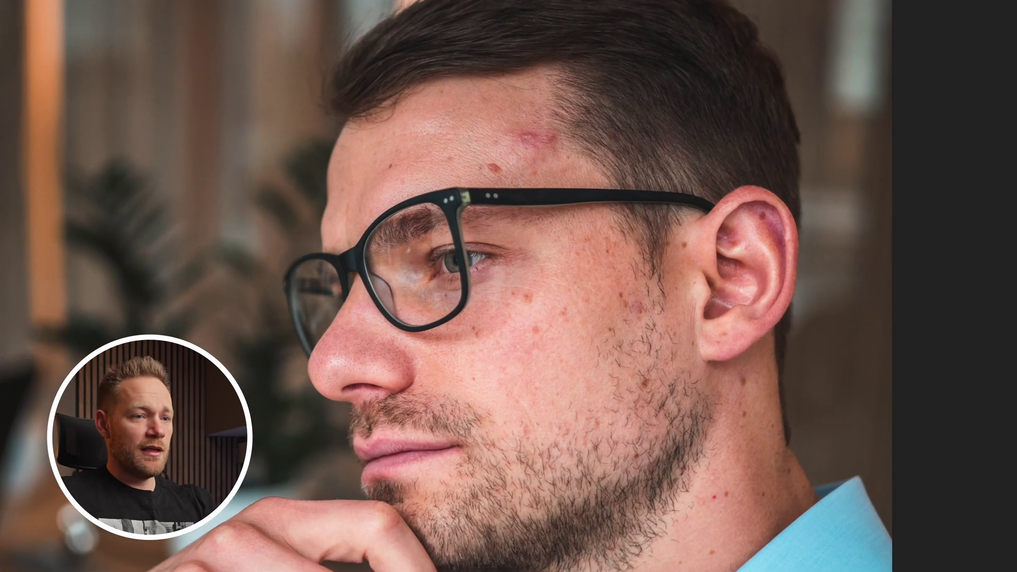
left_click(955, 392)
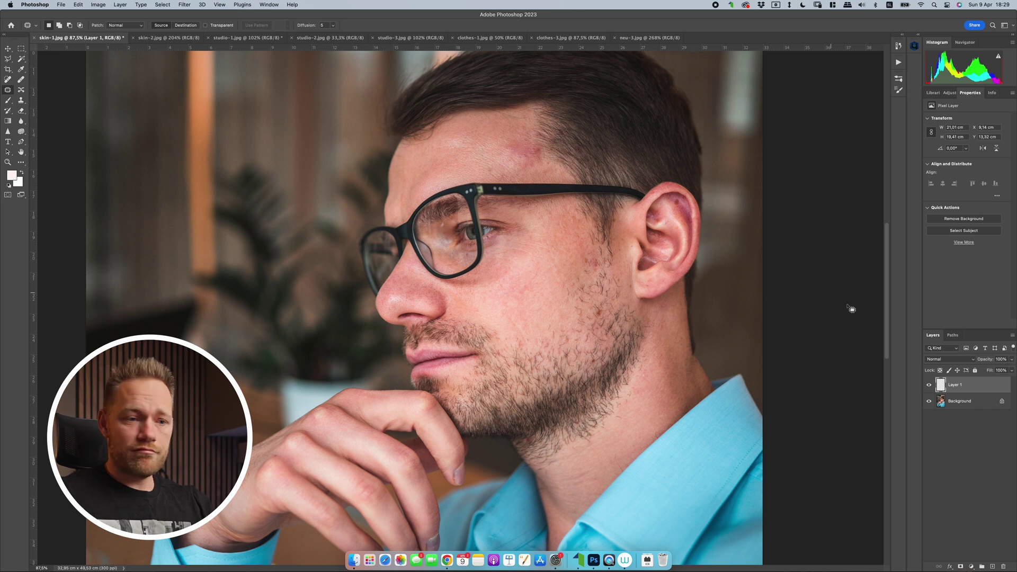
Add a layer mask to Layer 1 and paint black over the cheek to bring back its natural spots
left_click(962, 567)
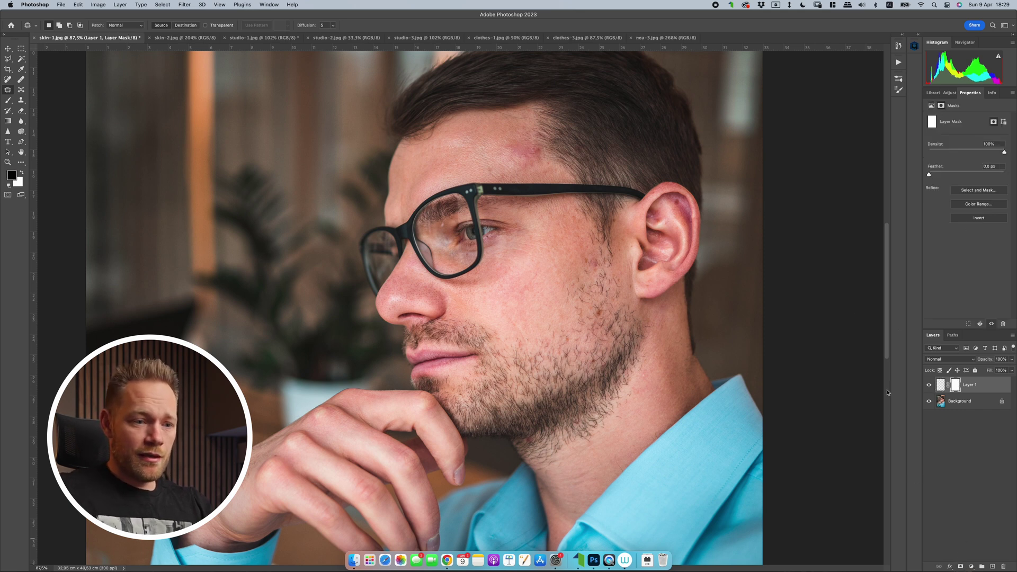
key("b")
key("d")
key("x")
left_click_drag(528, 265, 540, 270)
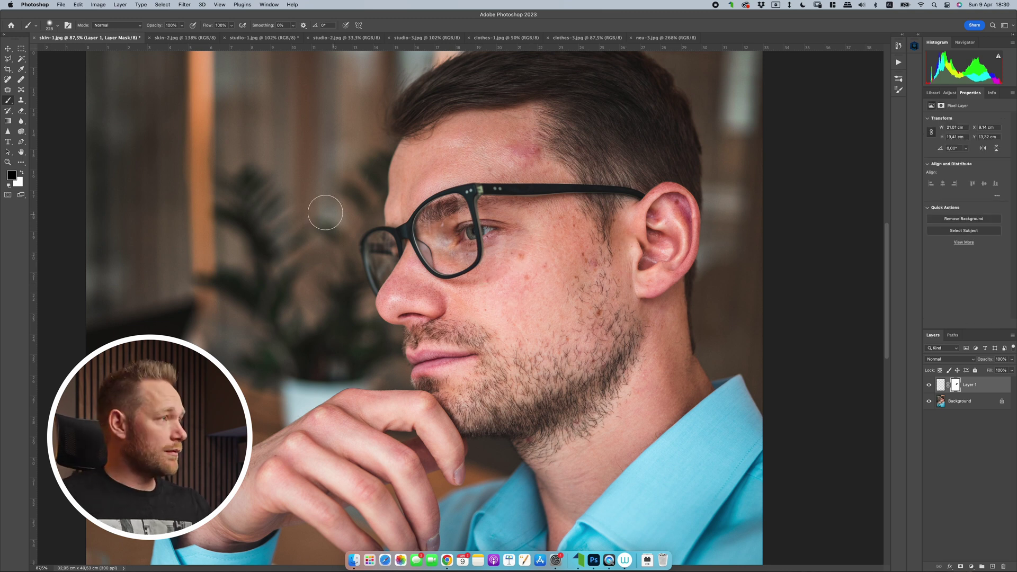
Duplicate the Background layer of skin-2.jpg and apply the Retouch4me Heal filter to the copy
left_click(188, 39)
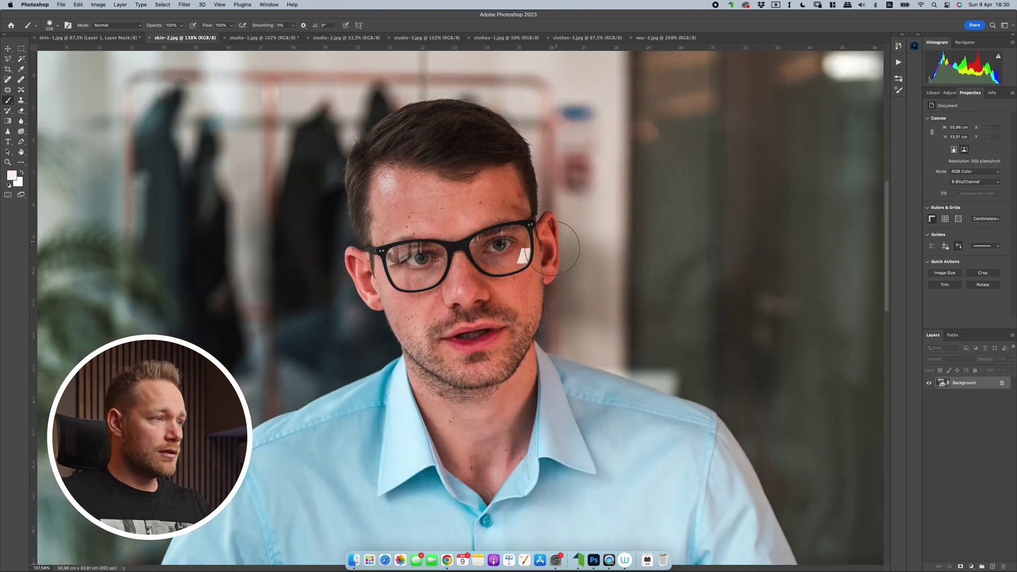
key("super+0")
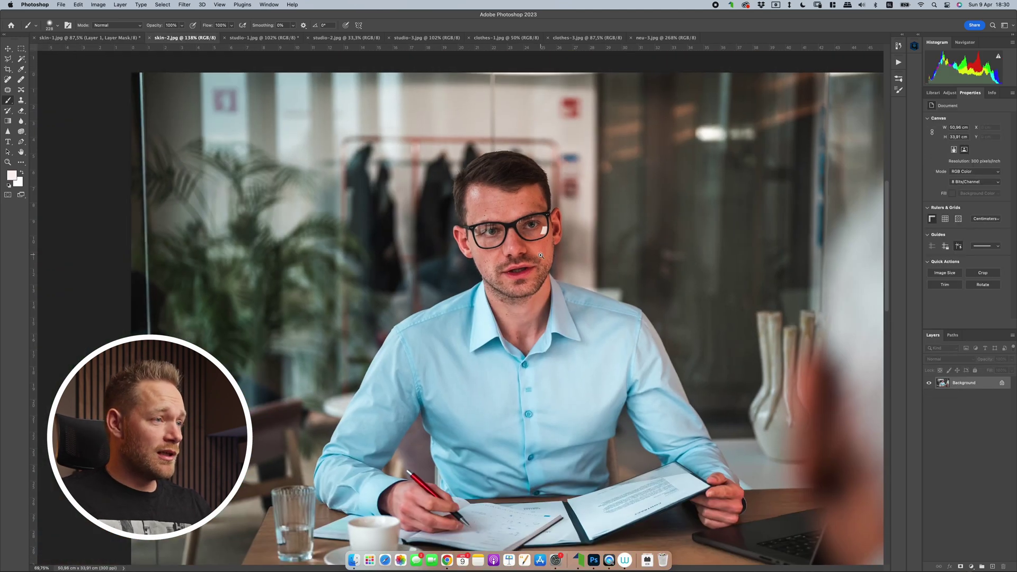
key("super+j")
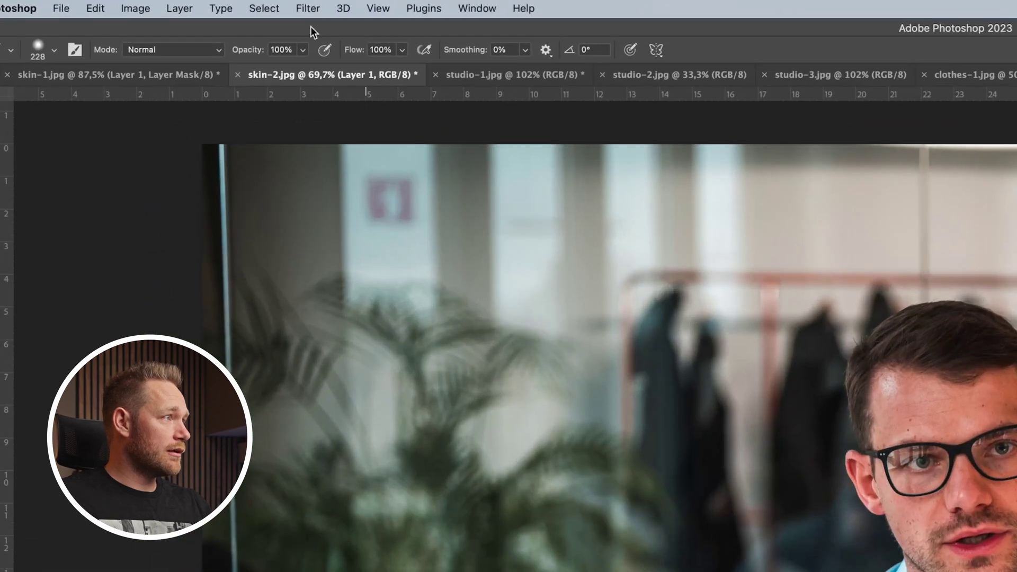
left_click(184, 7)
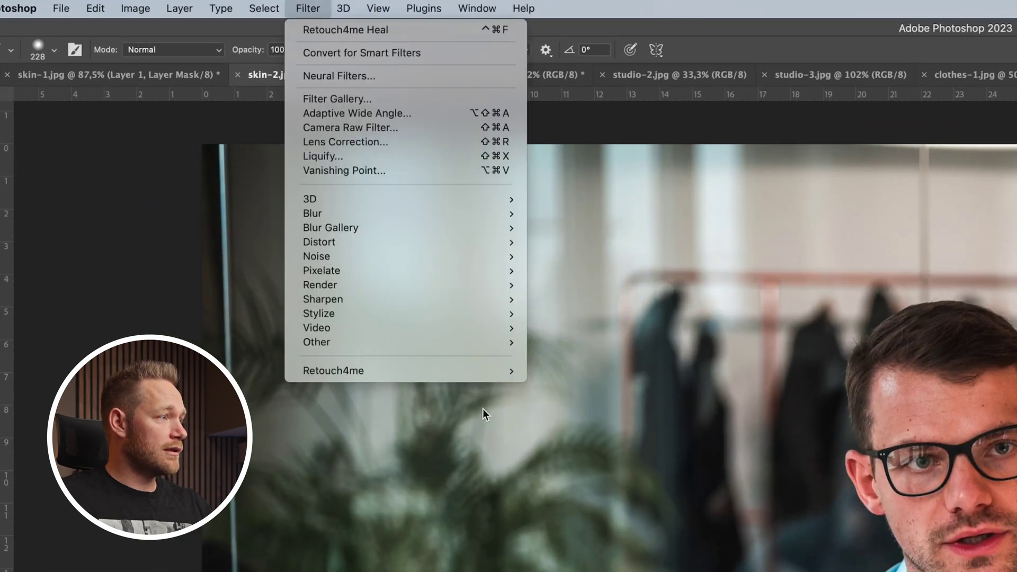
mouse_move(484, 373)
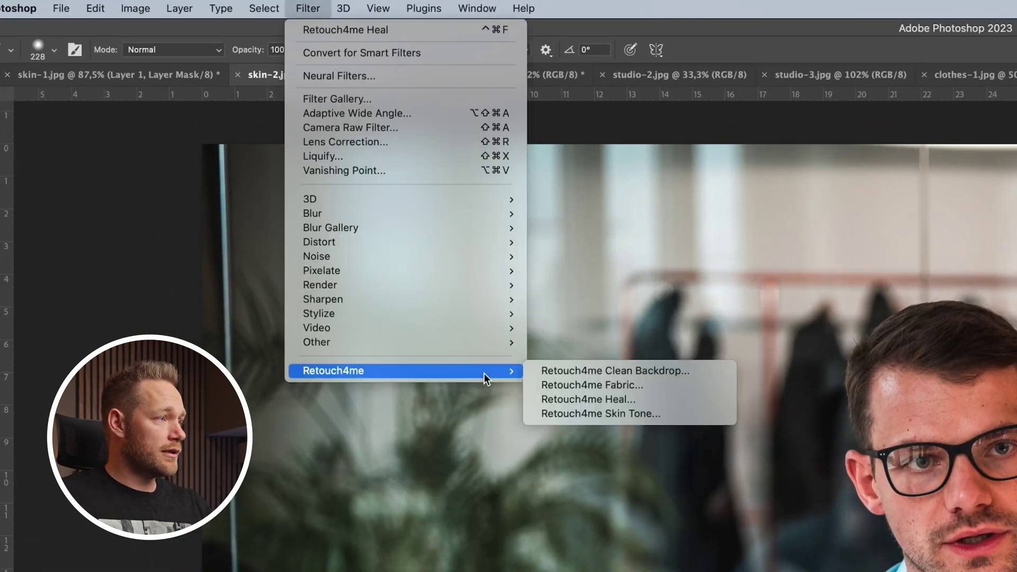
left_click(618, 400)
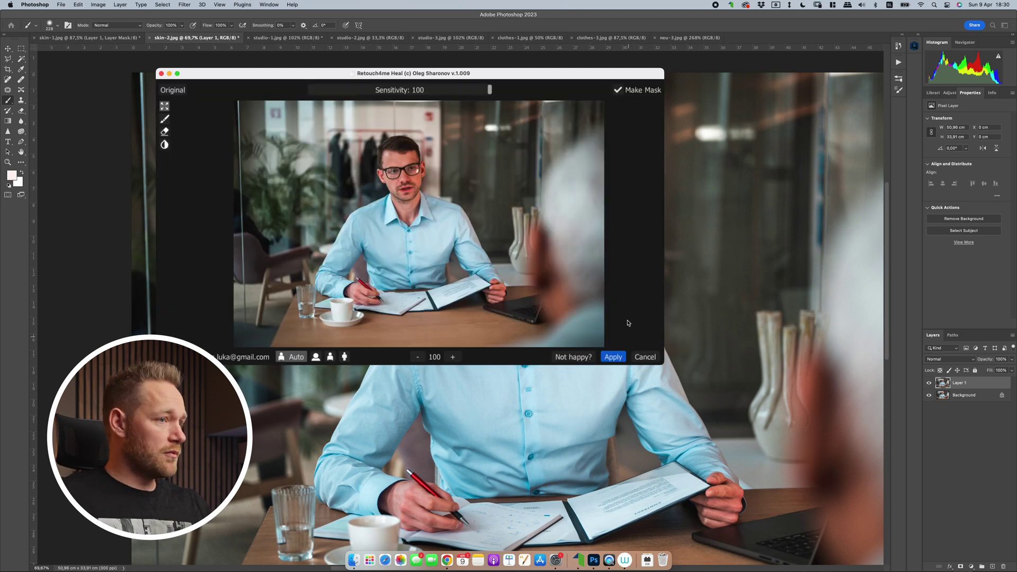
left_click(621, 358)
Apply the healing with Make Mask enabled and compare the man's face with Layer 1 hidden and shown
left_click_drag(521, 195, 539, 194)
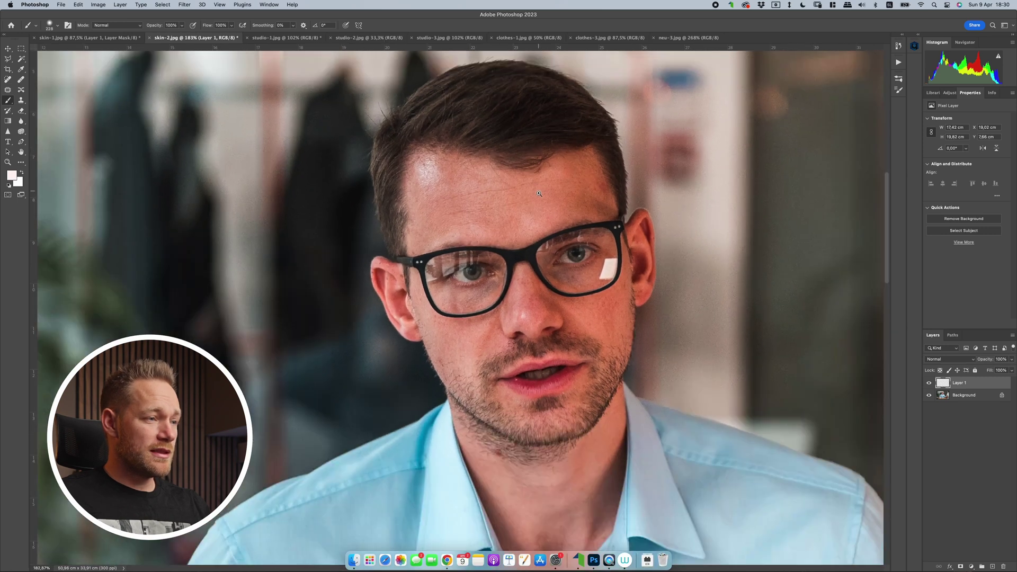
scroll(539, 194, "down", 2)
scroll(538, 194, "right", 2)
left_click(929, 383)
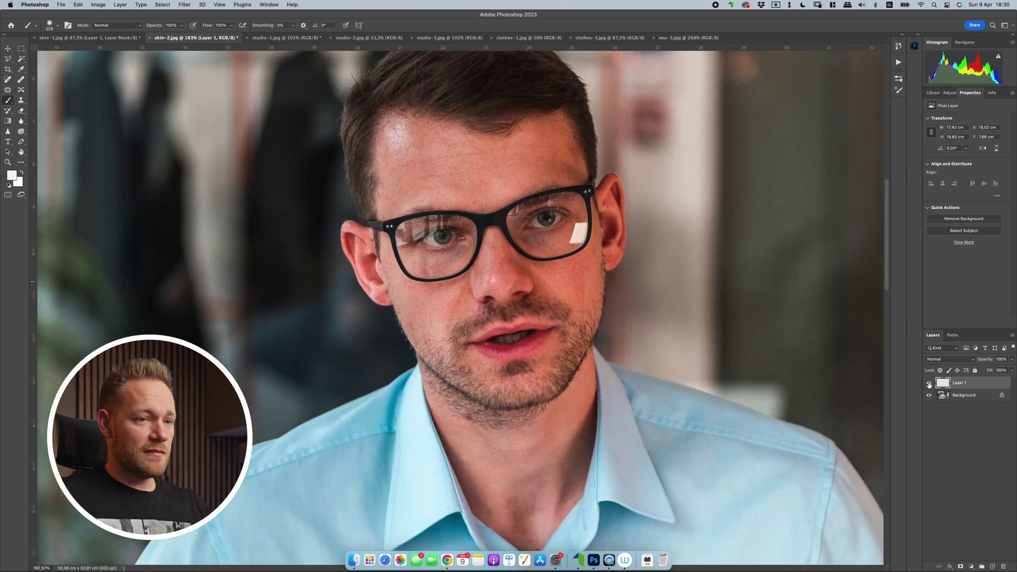
left_click(929, 382)
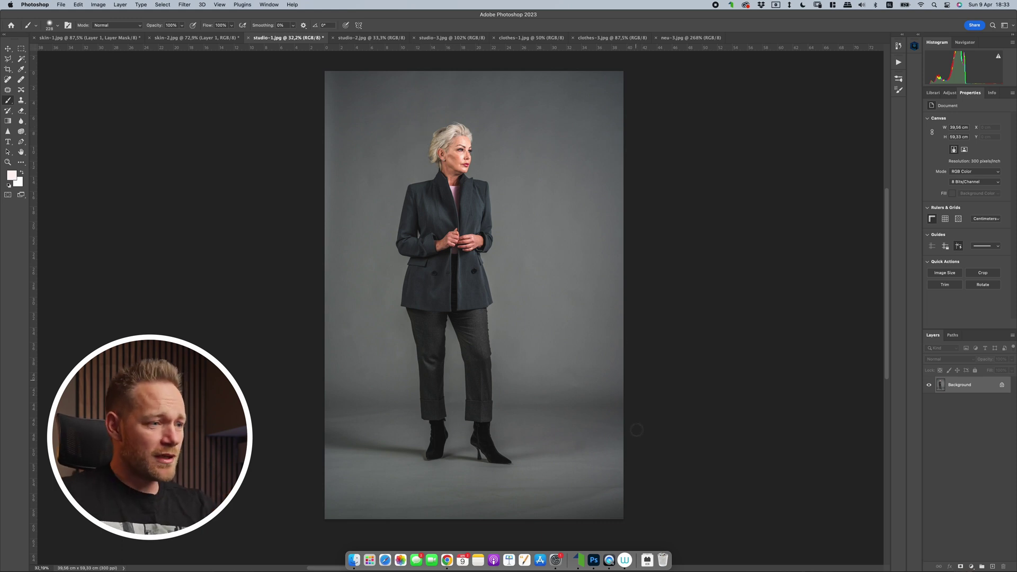
Inspect the studio floor around the boots in studio-1.jpg for dirt marks
scroll(740, 295, "up", 5)
scroll(726, 313, "up", 3)
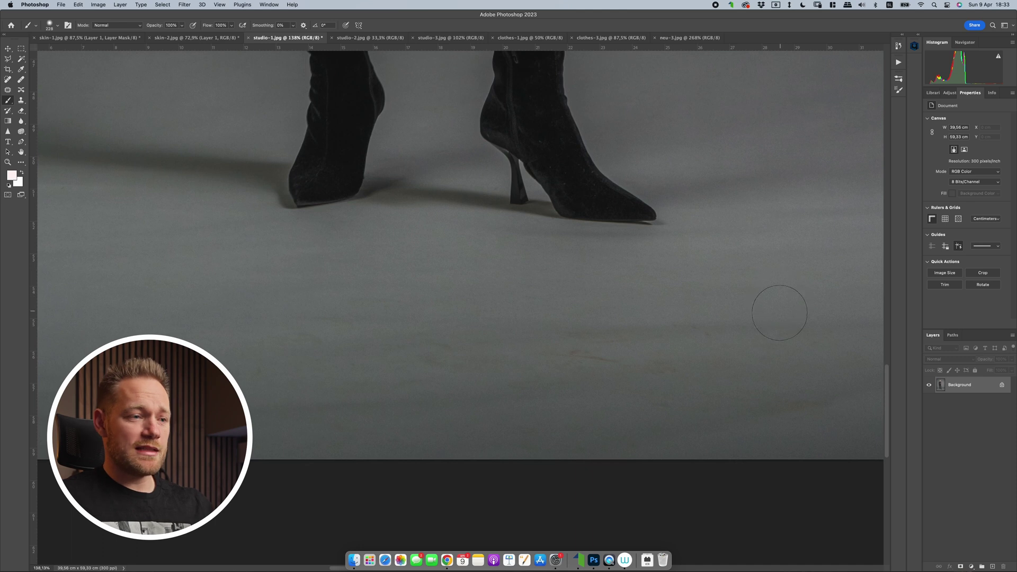
scroll(751, 313, "down", 4)
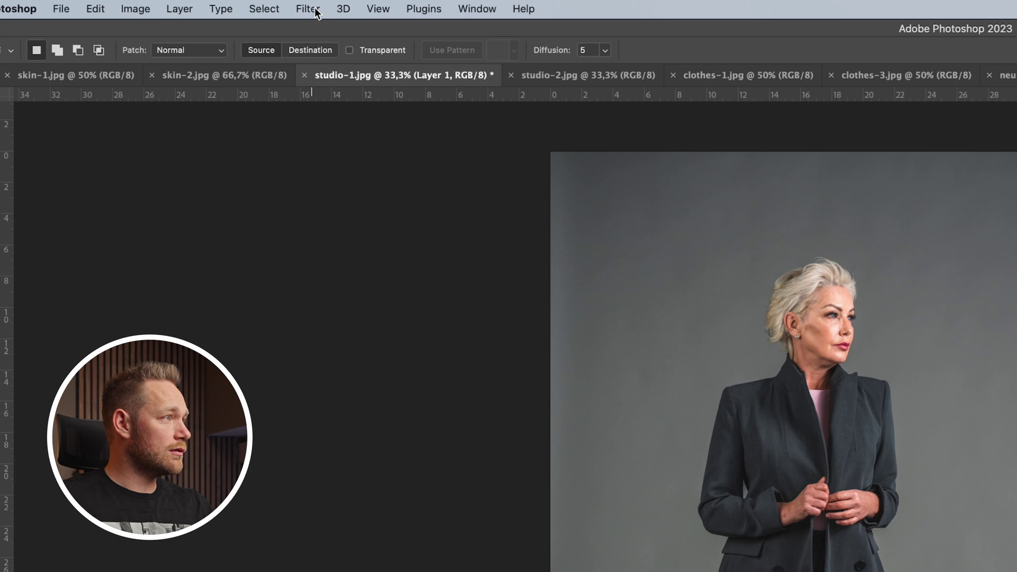
Open the Retouch4me Clean Backdrop filter on Layer 1 of studio-1.jpg and enlarge its window to get a bigger preview
left_click(184, 5)
mouse_move(488, 370)
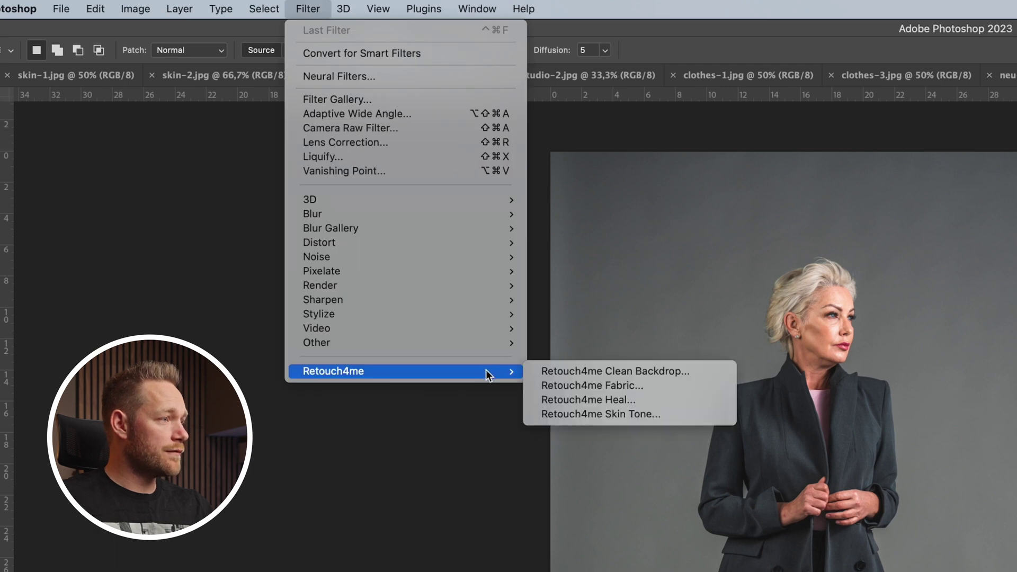
left_click(655, 370)
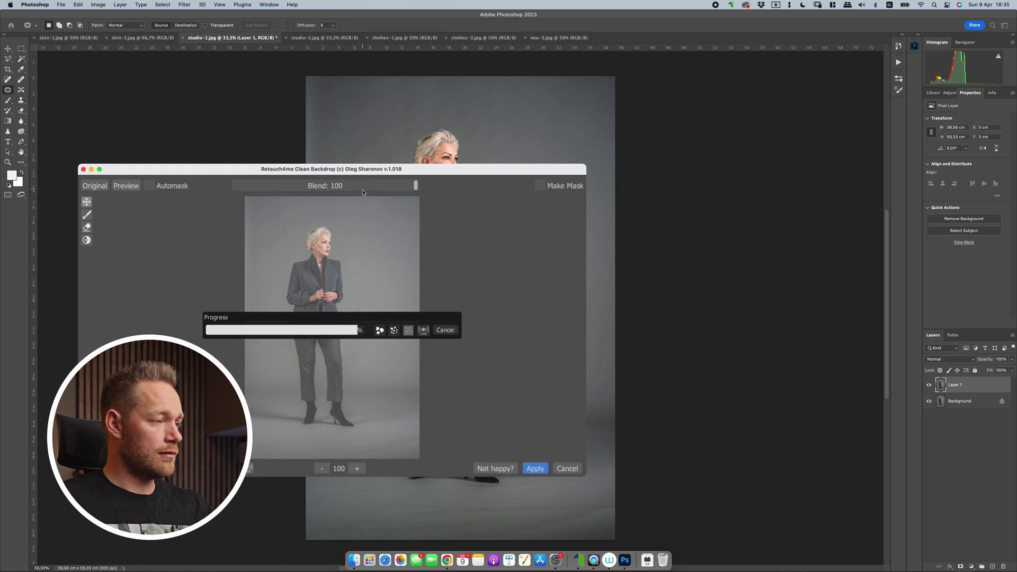
left_click_drag(396, 172, 511, 130)
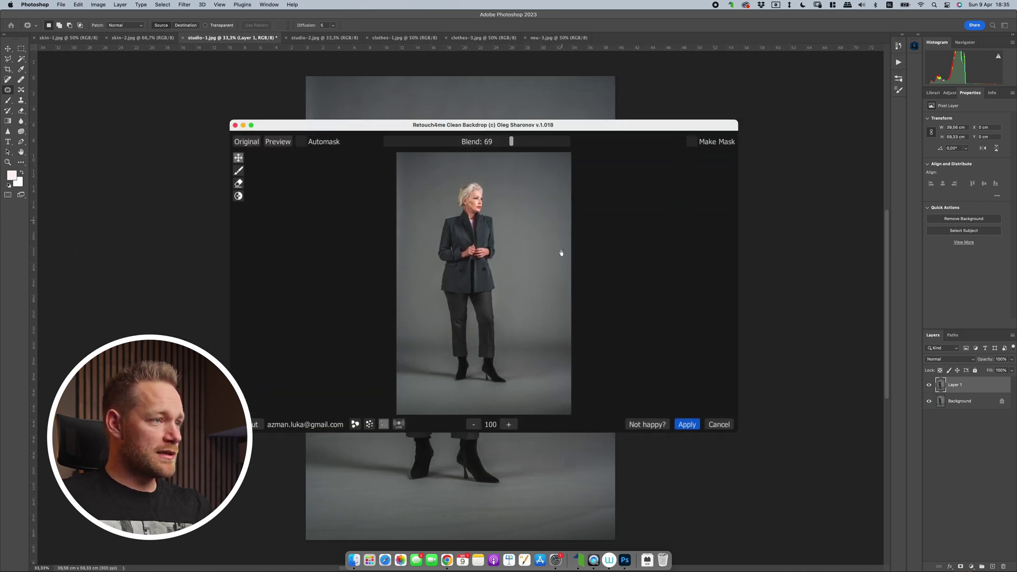
left_click_drag(738, 431, 885, 546)
left_click_drag(231, 123, 90, 57)
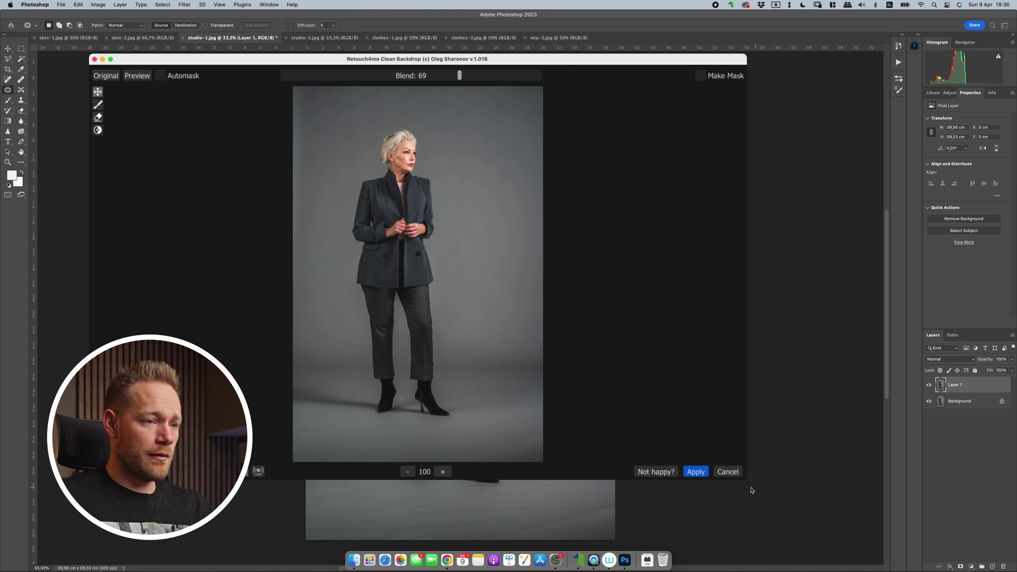
left_click_drag(746, 478, 882, 545)
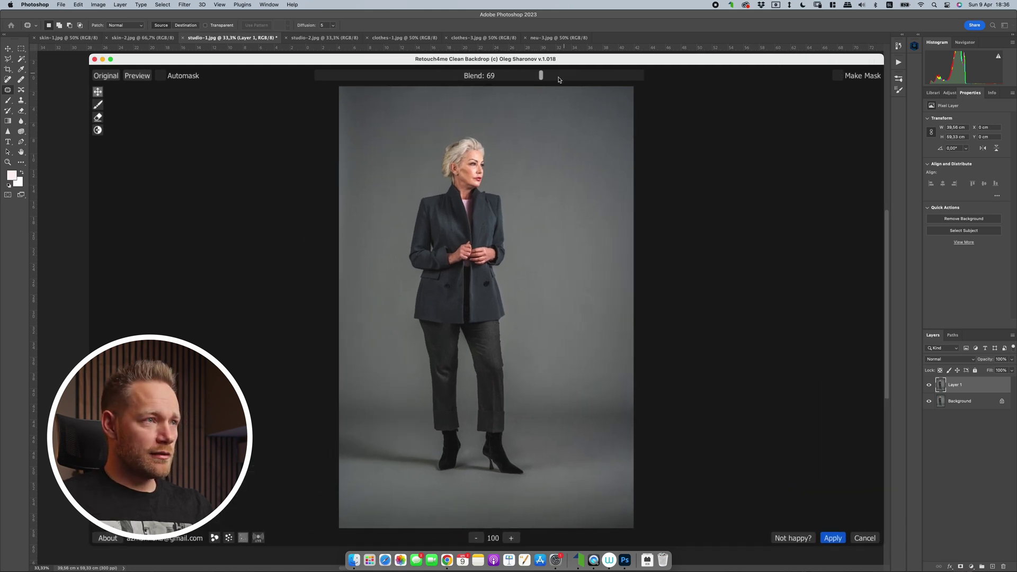
Set Blend to 100, choose the largest dirt size, and apply the backdrop cleaning to Layer 1
left_click_drag(541, 79, 678, 86)
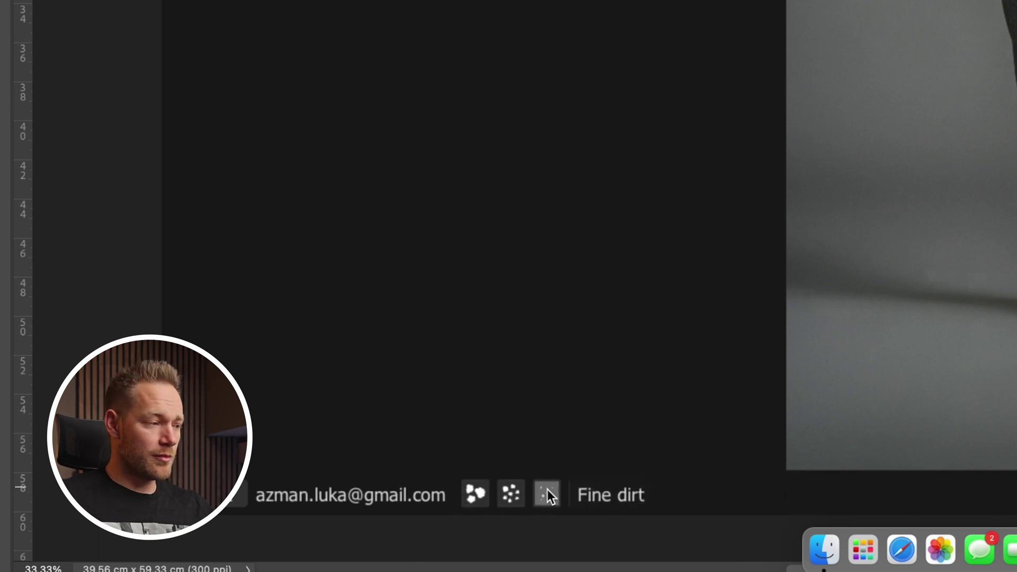
left_click(474, 495)
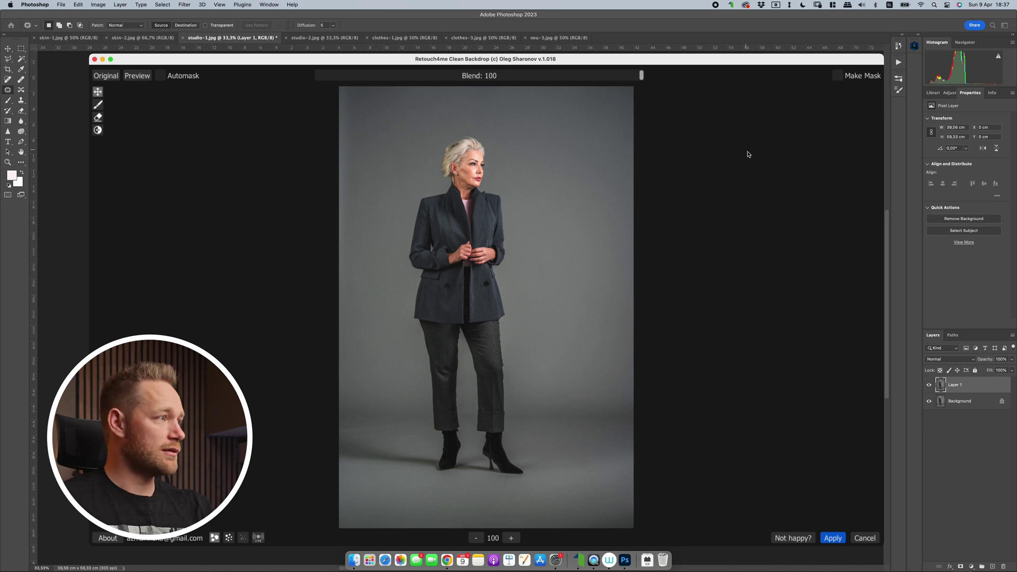
left_click(831, 538)
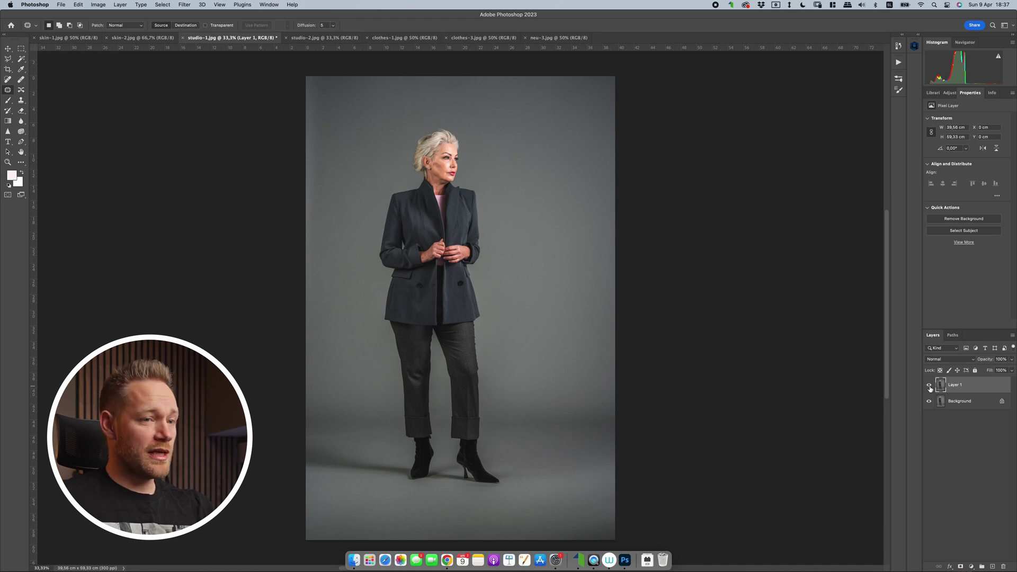
Compare the backdrop behind the woman's full figure and upper body with Layer 1 hidden and shown
left_click(929, 386)
left_click(930, 386)
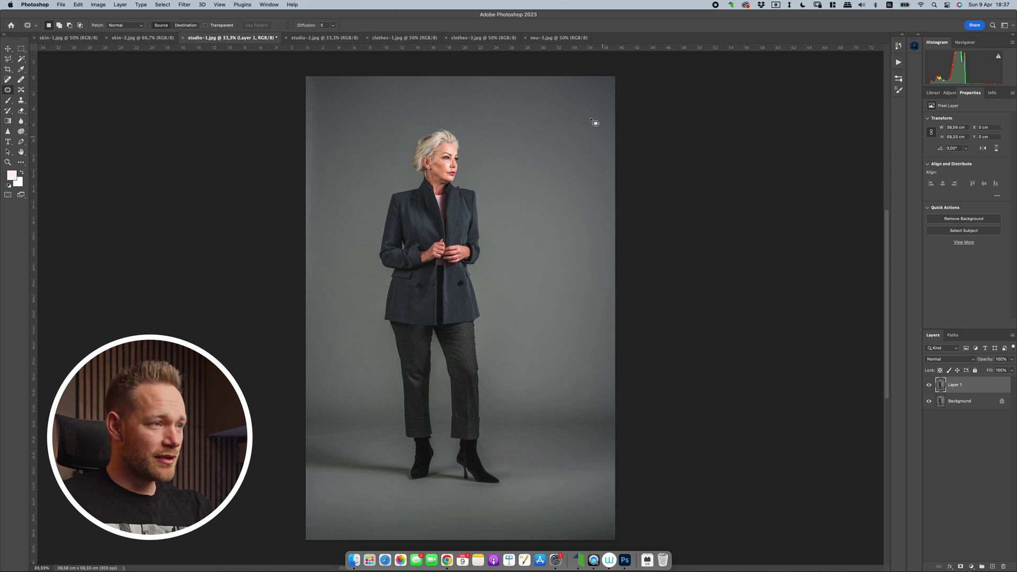
left_click_drag(415, 123, 438, 107)
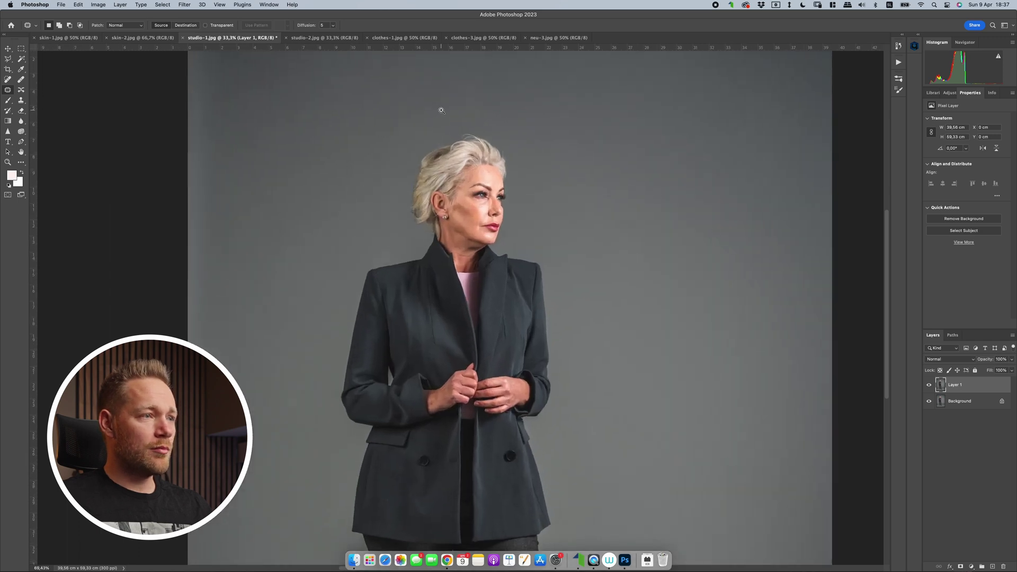
left_click(929, 385)
left_click(929, 385)
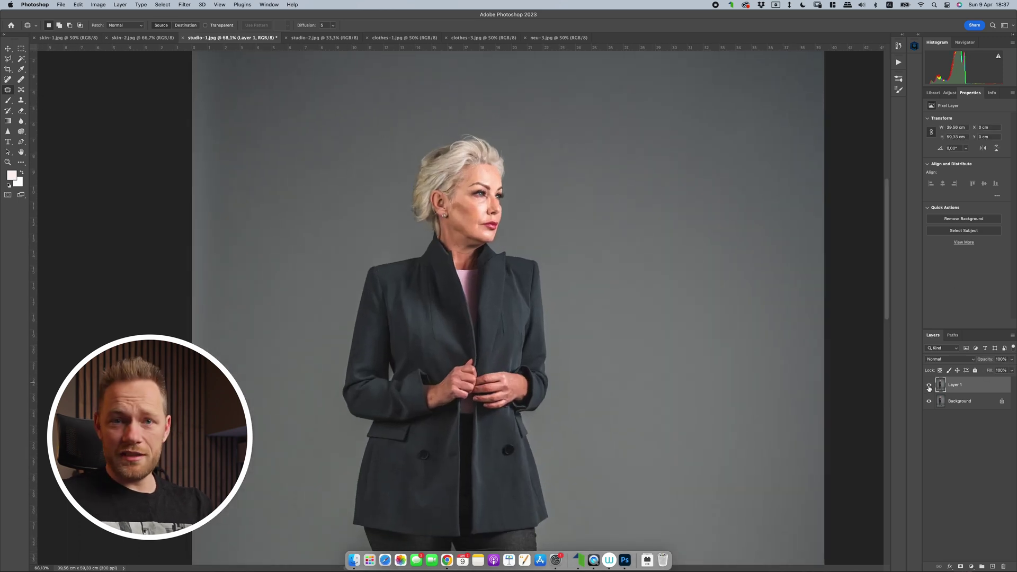
left_click(929, 387)
left_click(929, 386)
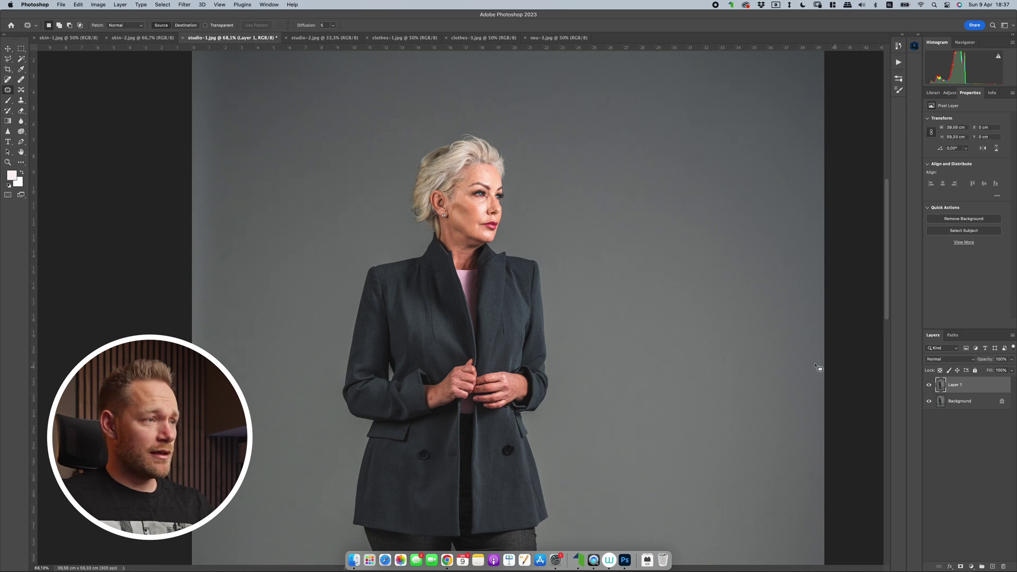
Compare the floor around the boots and along the photo's lower edge with Layer 1 hidden and shown
left_click_drag(639, 461, 608, 166)
left_click_drag(613, 411, 624, 288)
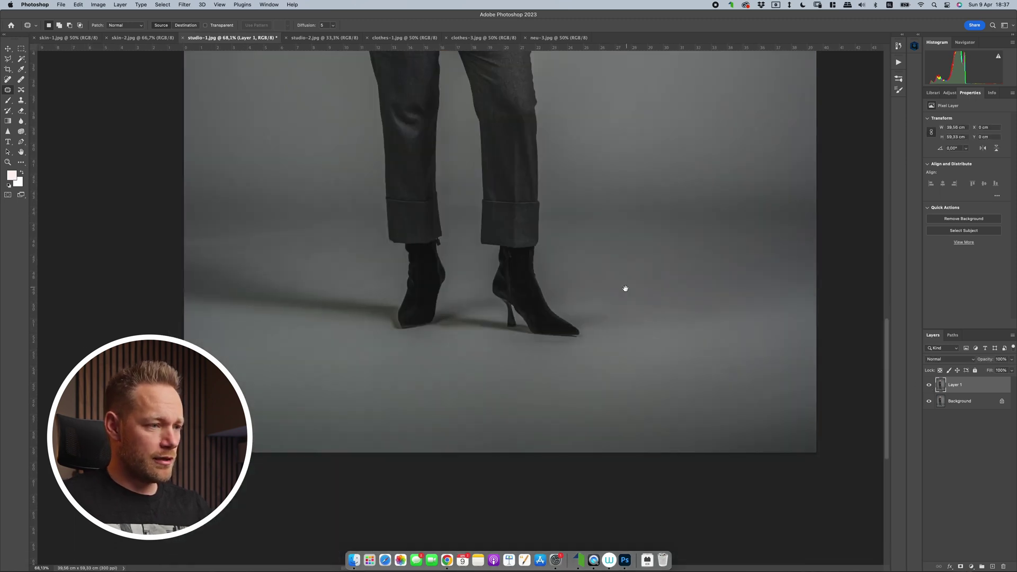
scroll(617, 328, "up", 2)
scroll(617, 328, "up", 3)
left_click(929, 386)
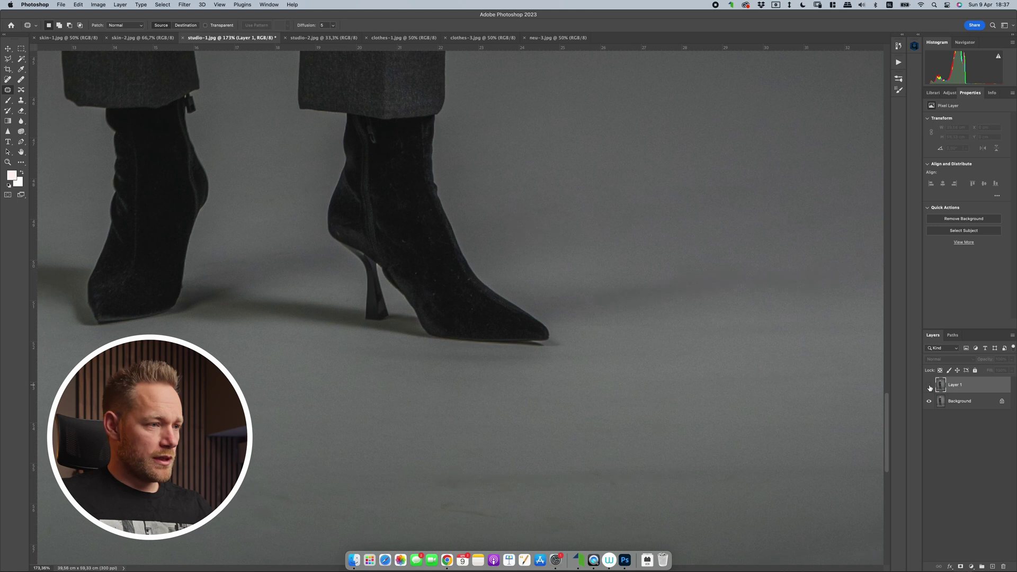
left_click(929, 387)
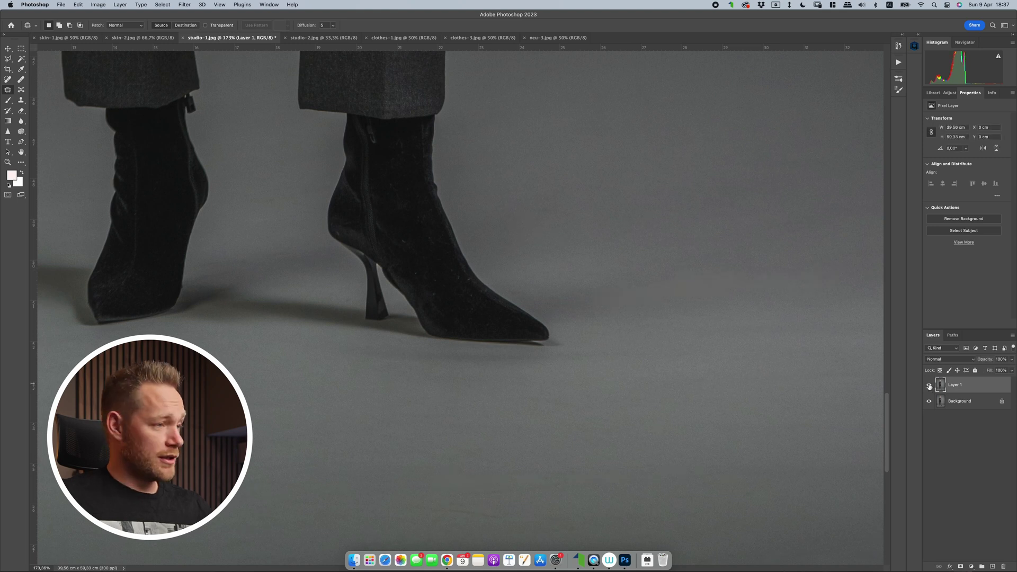
left_click_drag(581, 431, 658, 182)
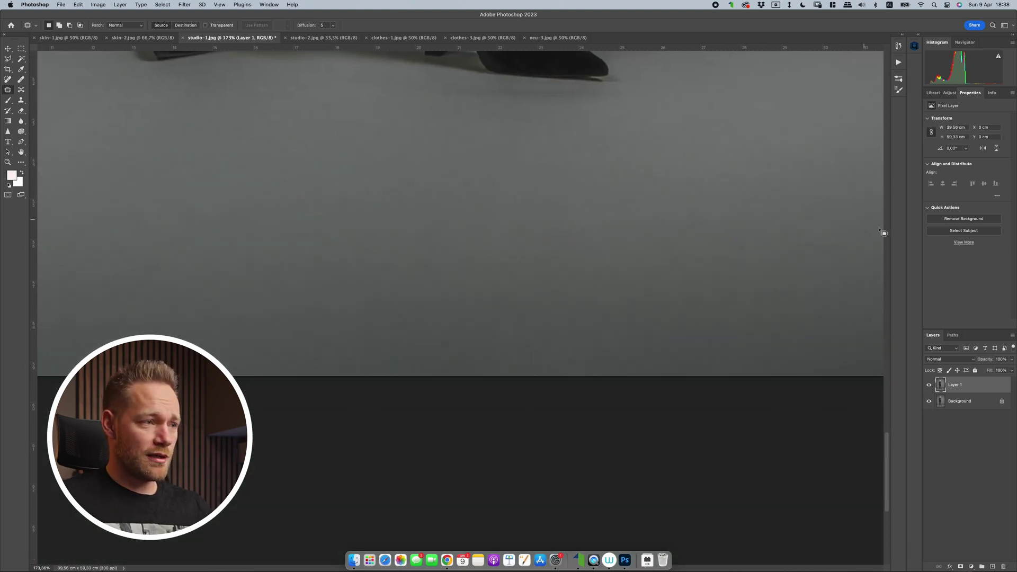
left_click(929, 387)
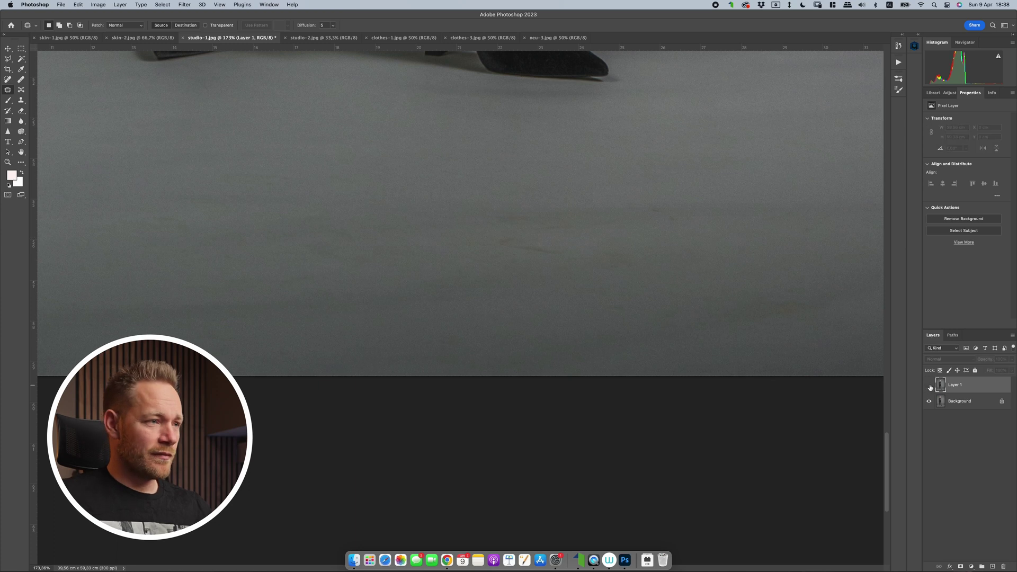
left_click(929, 386)
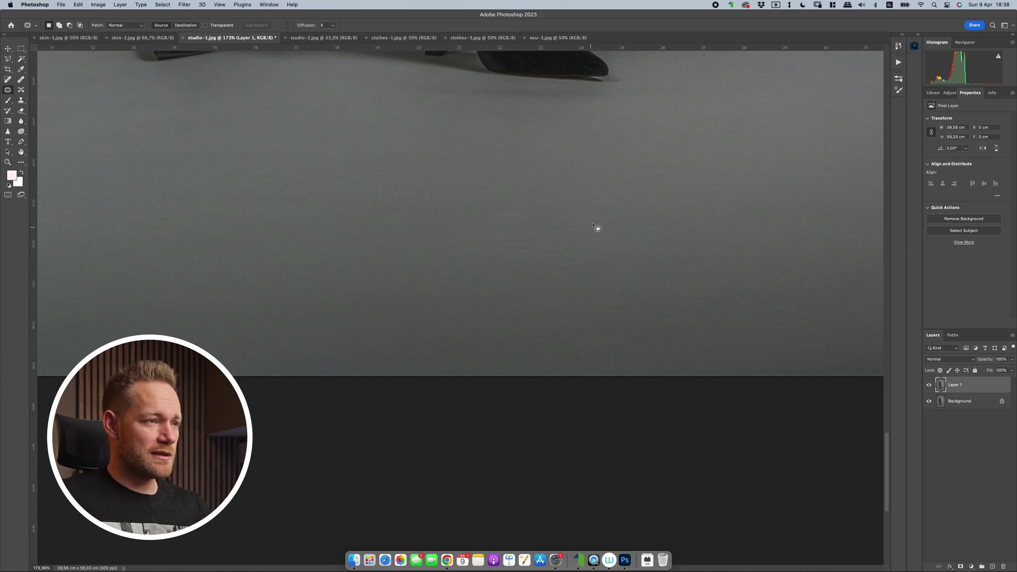
Examine the shadows and floor texture around the boots and near the backdrop's edge, checking against the original Background
left_click_drag(407, 242, 647, 398)
scroll(624, 257, "up", 6)
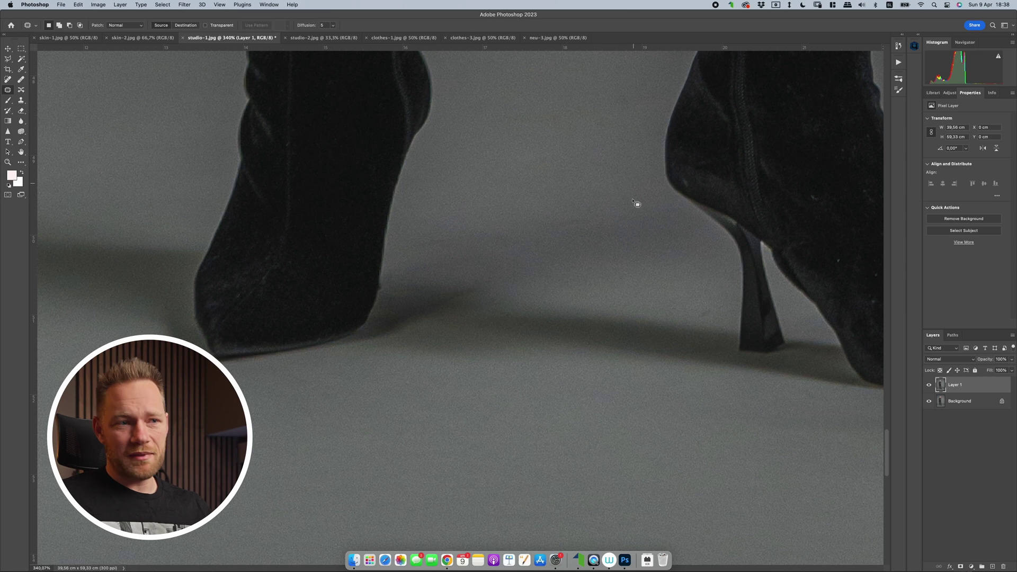
scroll(688, 188, "down", 5)
scroll(654, 250, "up", 2)
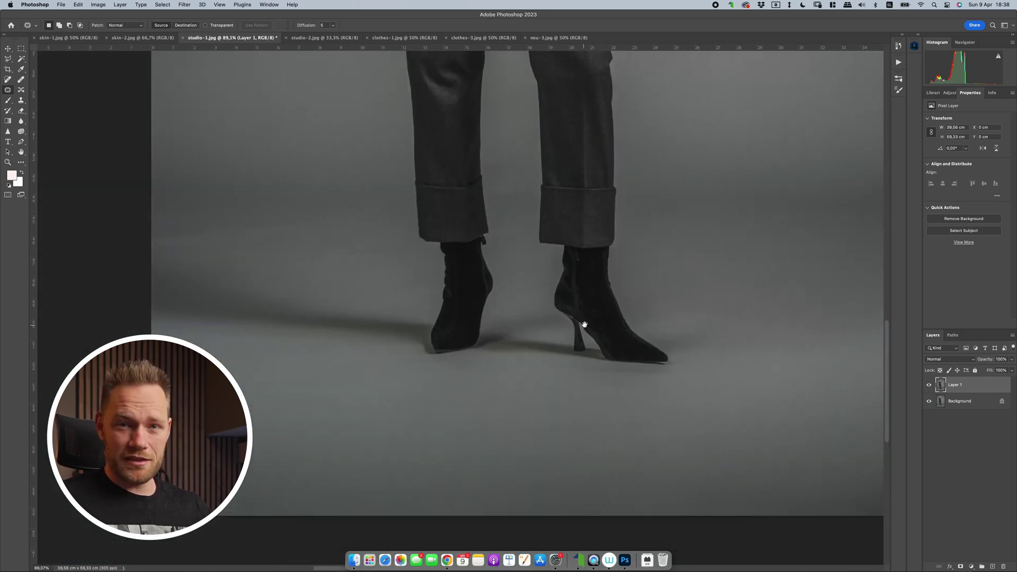
scroll(675, 291, "down", 1)
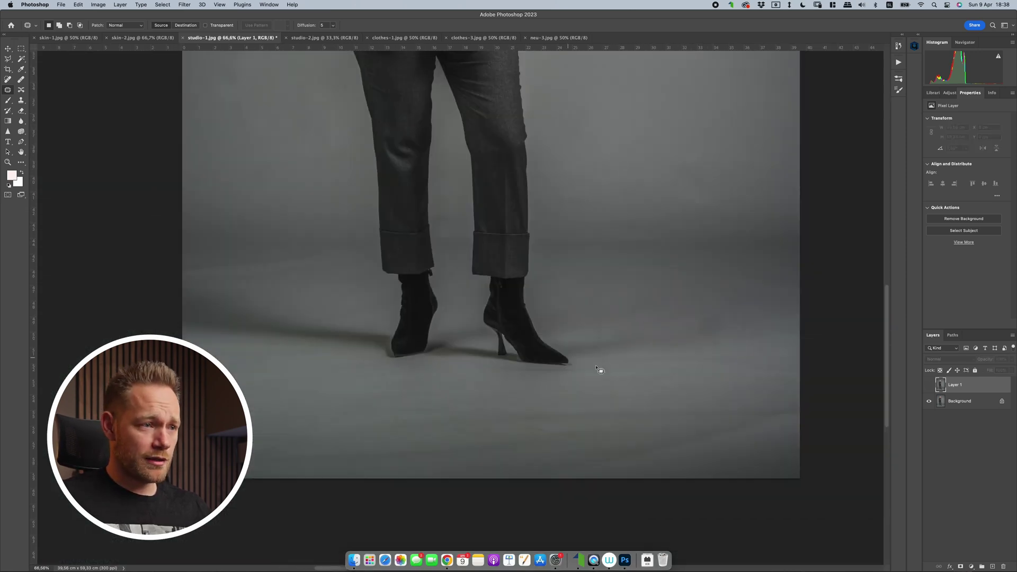
left_click(930, 387)
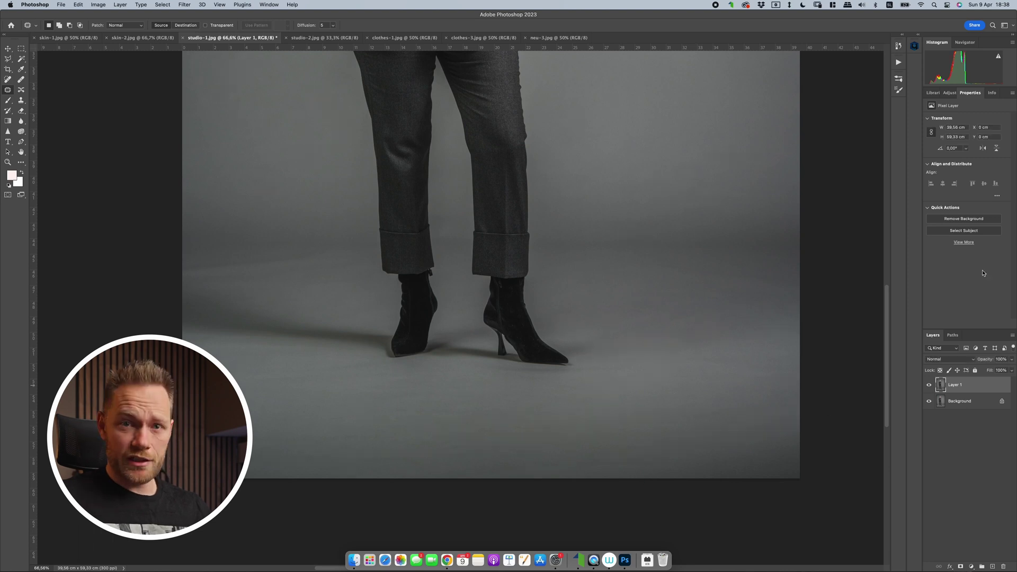
scroll(641, 249, "down", 2)
scroll(652, 308, "up", 3)
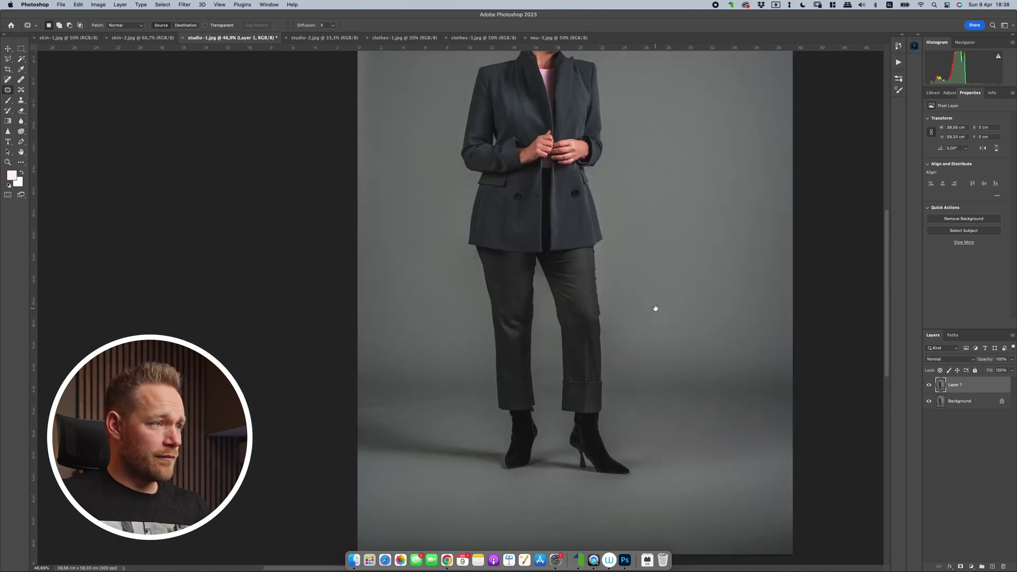
scroll(409, 419, "up", 3)
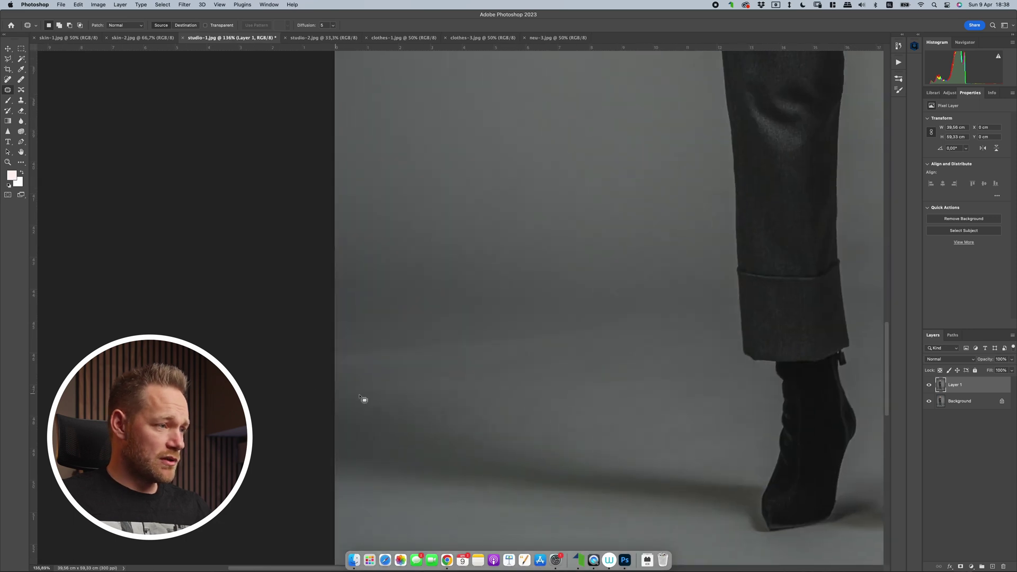
scroll(678, 306, "down", 5)
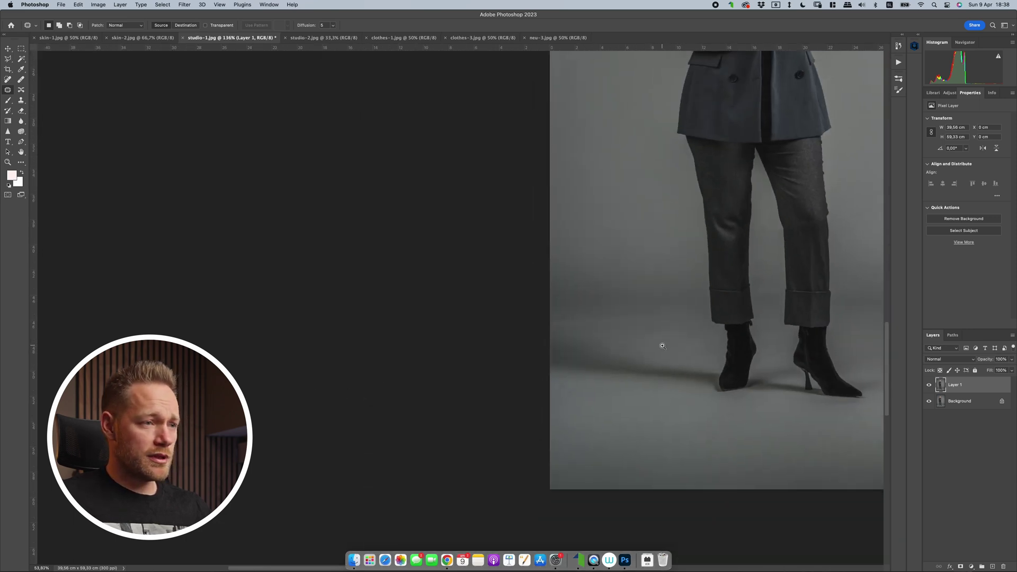
scroll(681, 302, "down", 2)
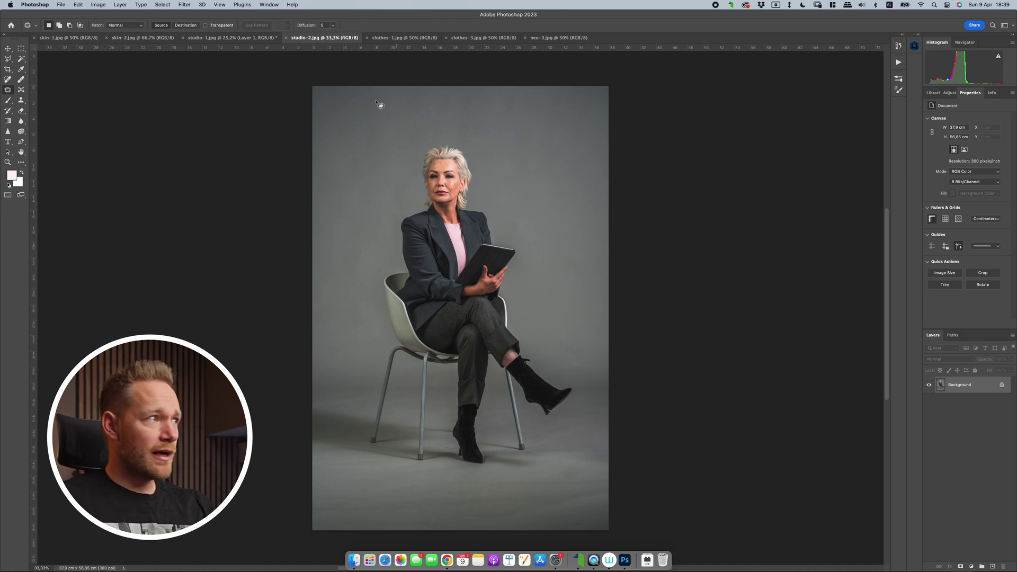
Apply the Retouch4me Clean Backdrop filter to the Background of studio-2.jpg and inspect the floor beneath the chair
left_click(184, 4)
mouse_move(228, 183)
left_click(338, 187)
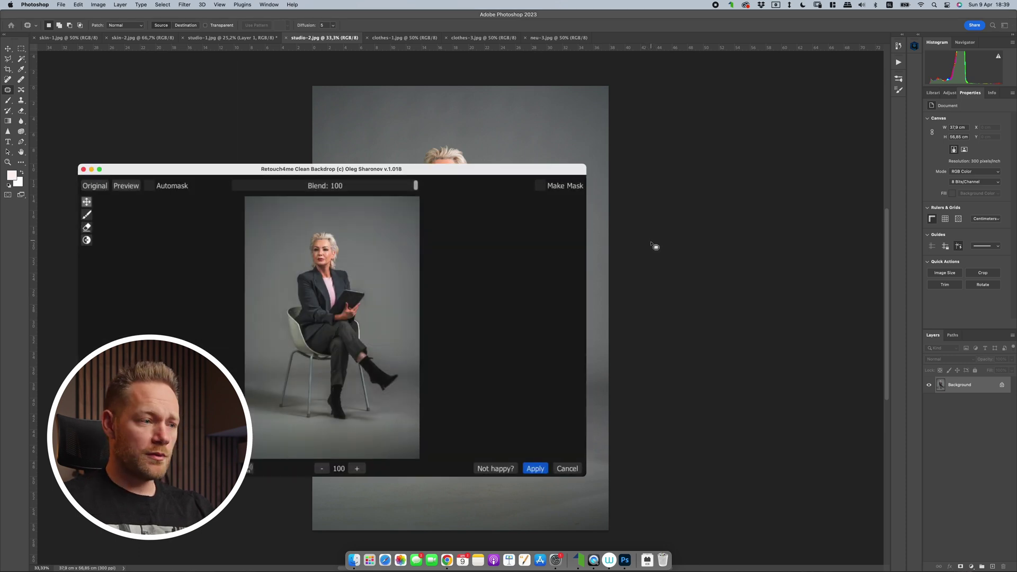
left_click(535, 470)
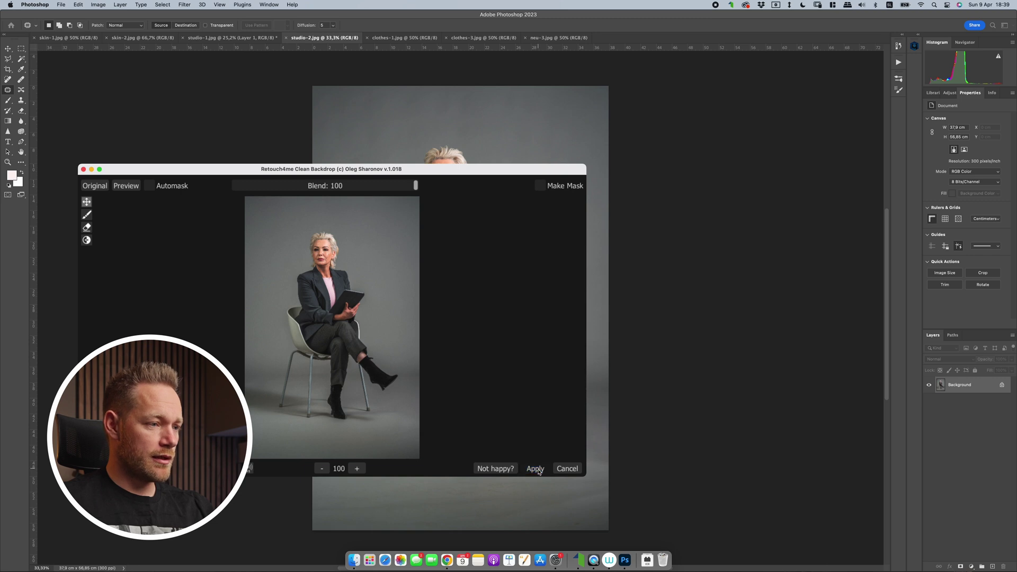
left_click_drag(411, 472, 668, 328)
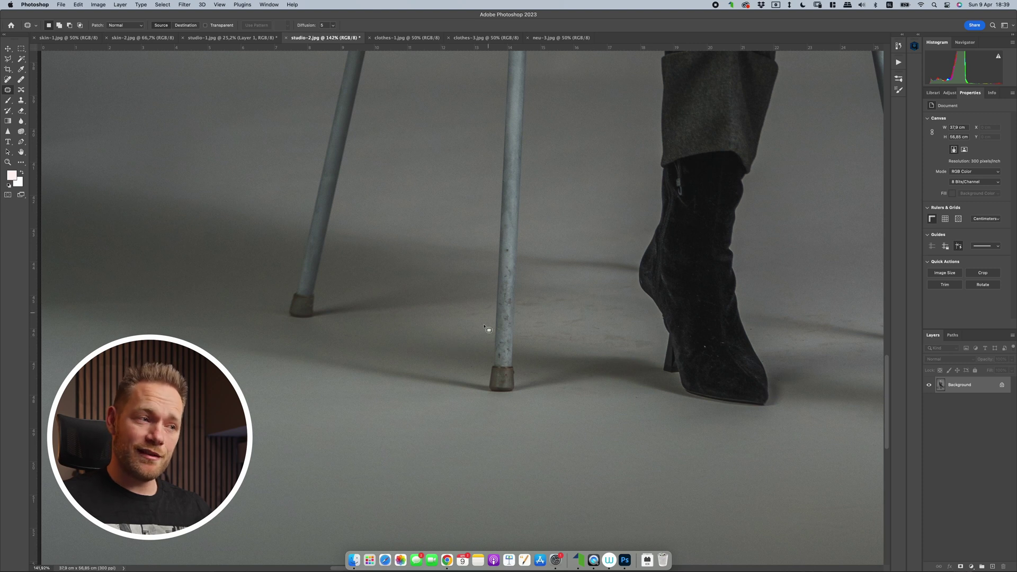
scroll(825, 325, "down", 5)
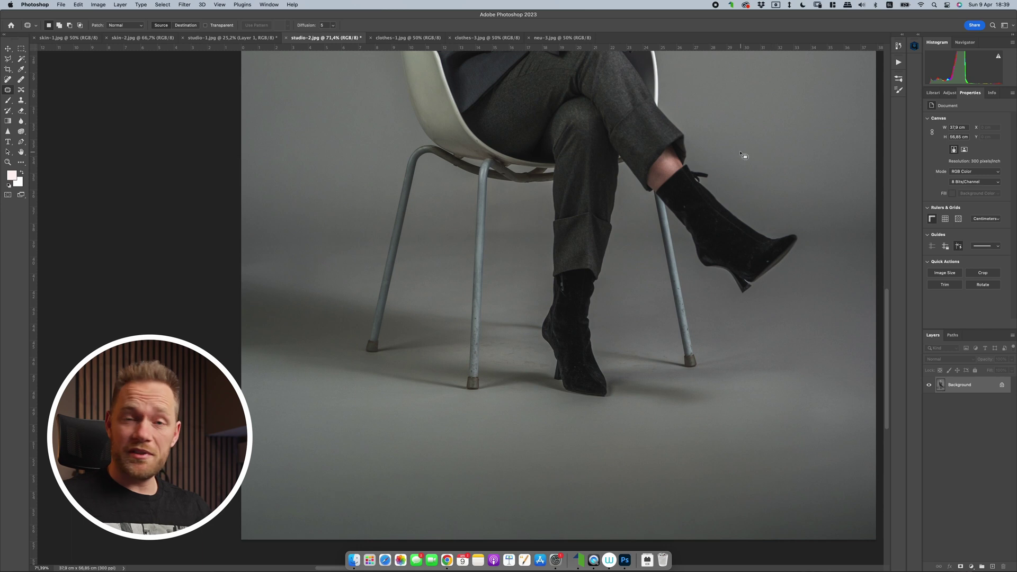
Compare the floor beneath the chair in studio-2.jpg between the Open and Retouch4me Clean Backdrop history states
scroll(731, 223, "down", 3)
scroll(731, 224, "right", 2)
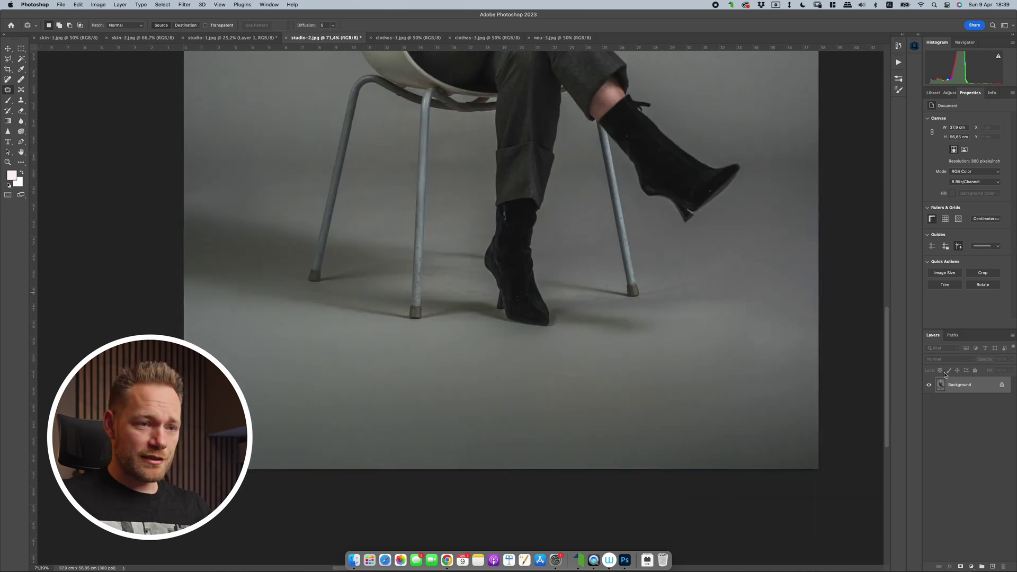
left_click(903, 37)
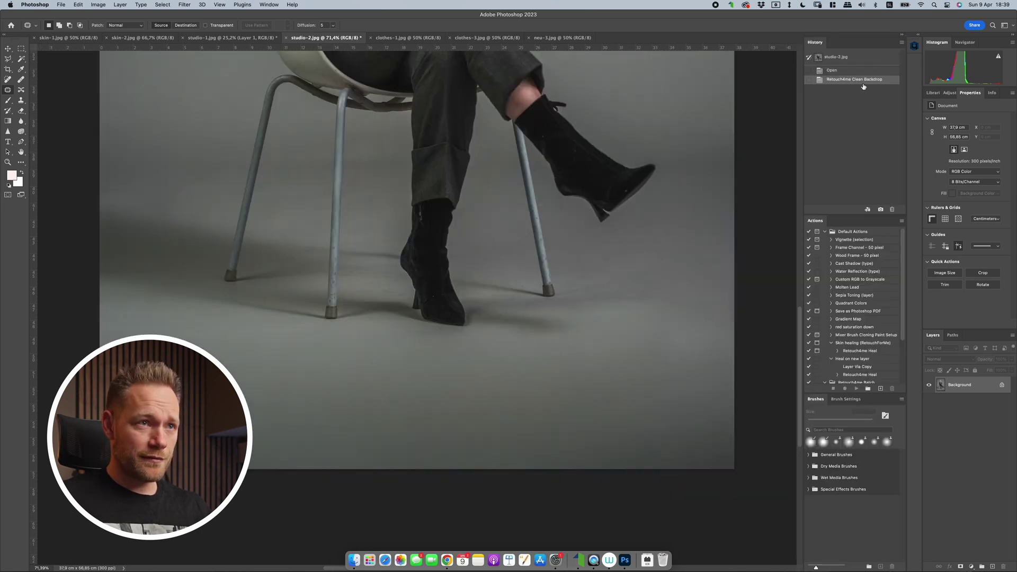
left_click(856, 70)
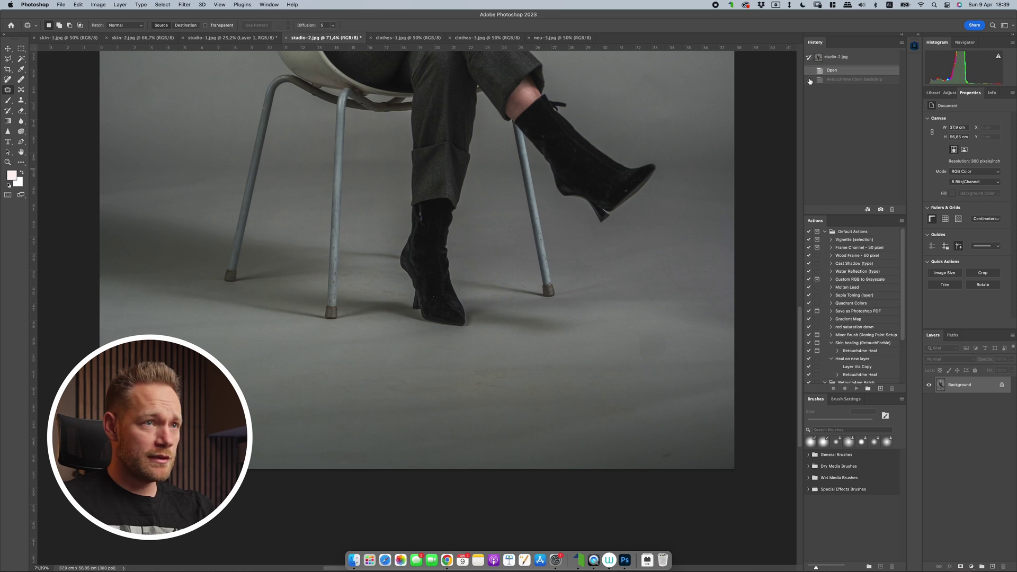
left_click(838, 81)
left_click(845, 71)
left_click(847, 80)
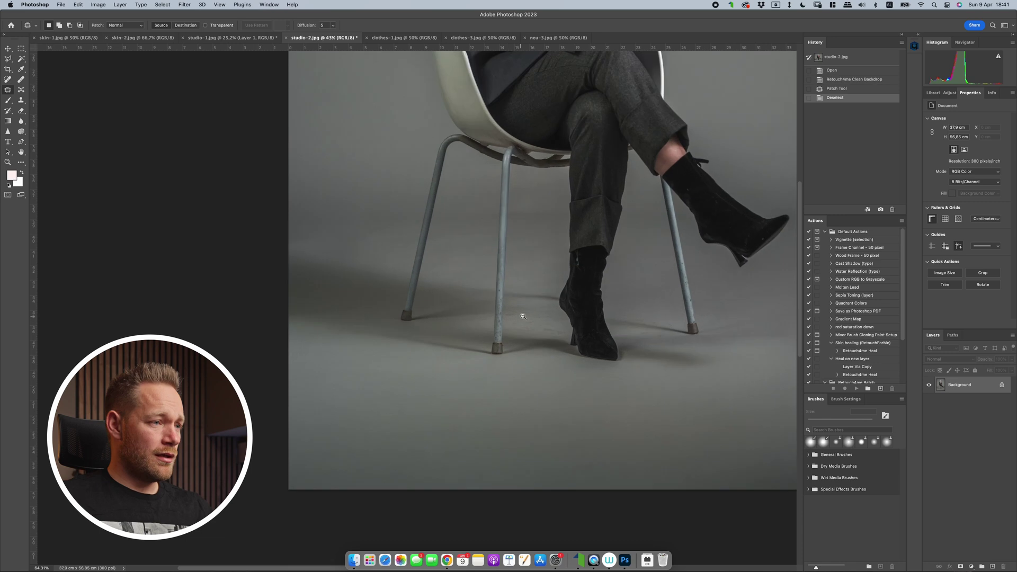
Inspect the patched floor around the chair legs, and revert studio-2.jpg to its Open history state
scroll(568, 283, "up", 5)
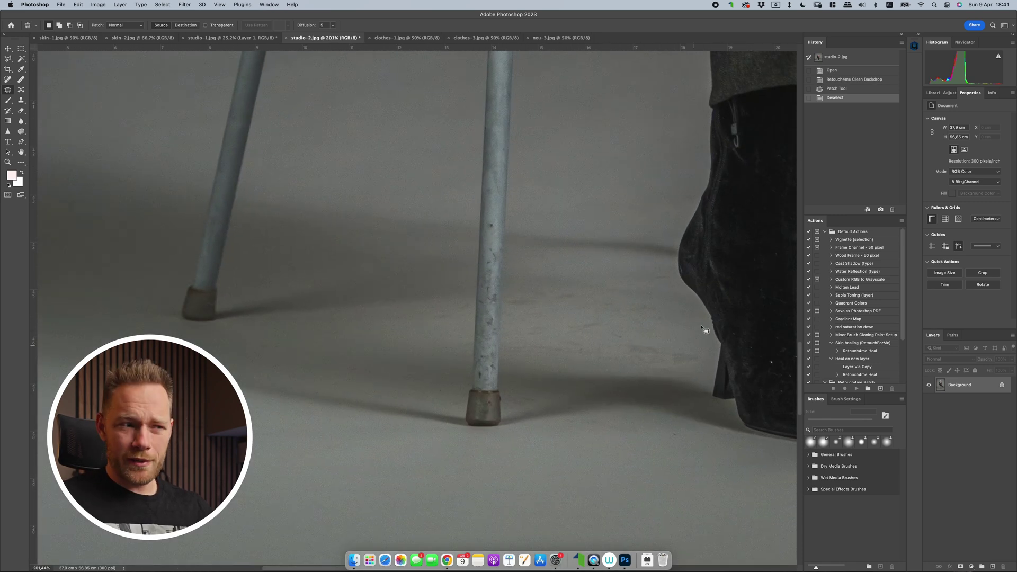
scroll(635, 255, "down", 8)
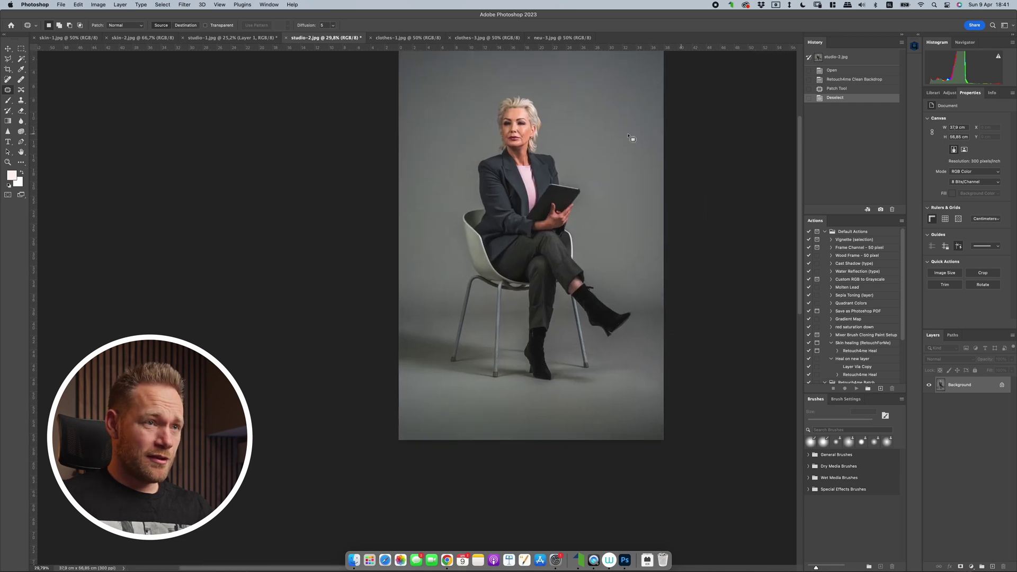
left_click(845, 71)
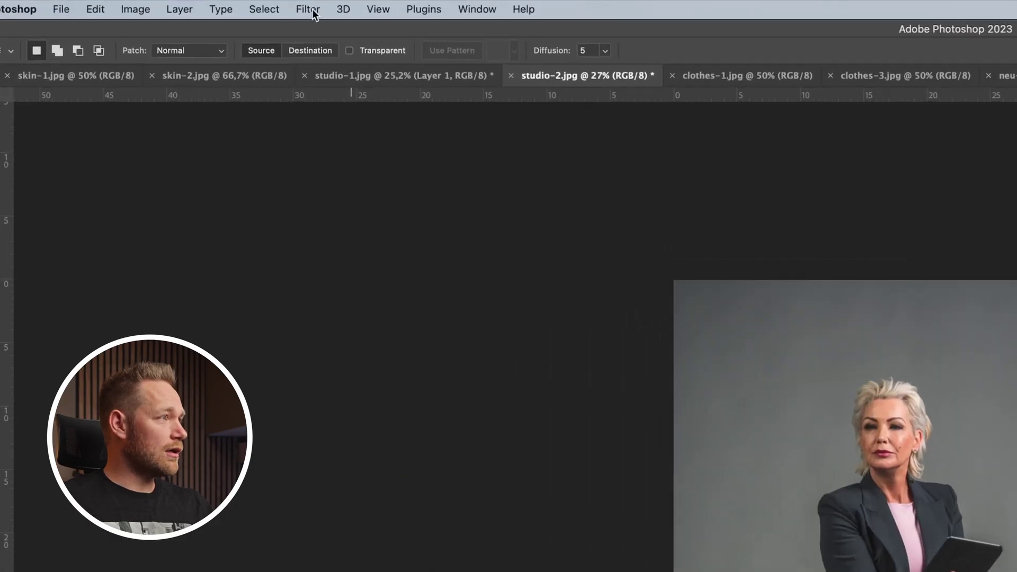
left_click(183, 6)
mouse_move(511, 371)
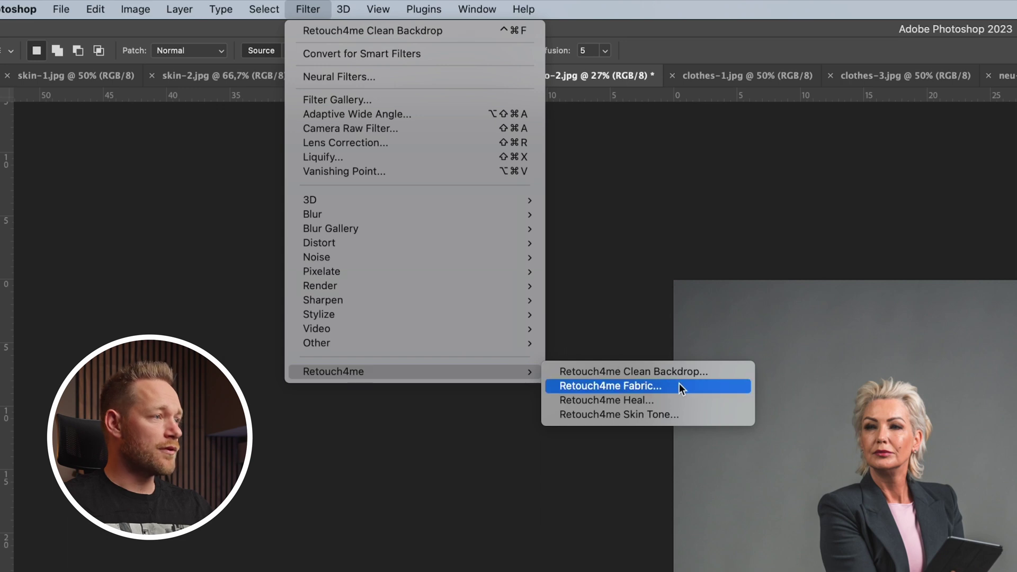
key("Escape")
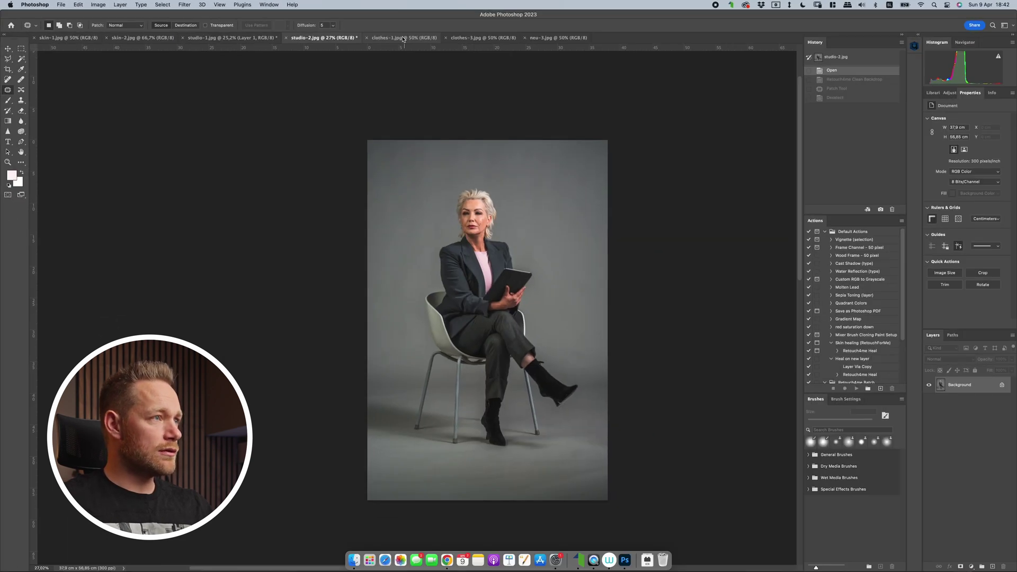
Switch to clothes-1.jpg and duplicate its Background onto a new layer
left_click(748, 75)
scroll(565, 355, "down", 5)
scroll(566, 354, "left", 5)
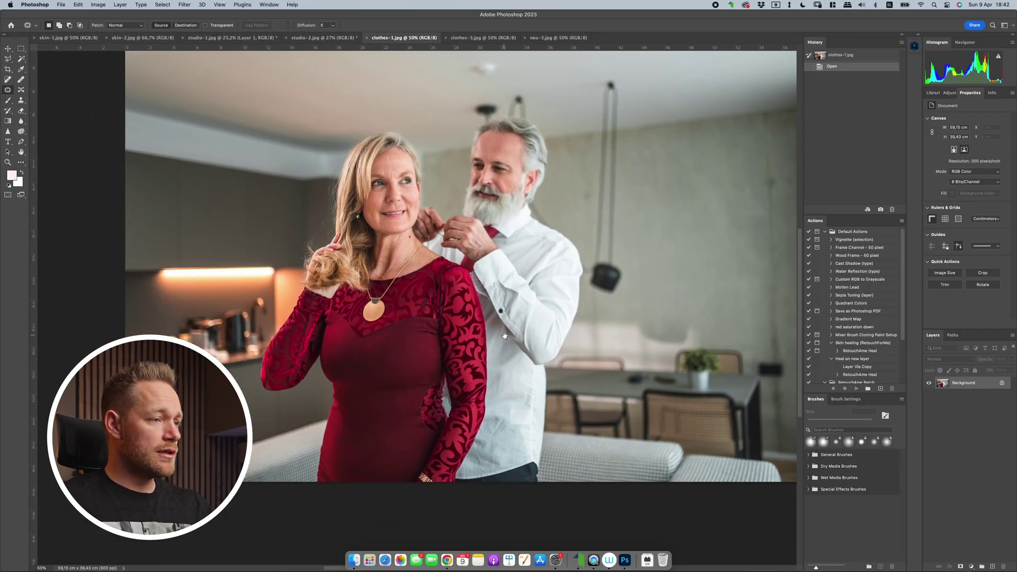
scroll(547, 328, "up", 2)
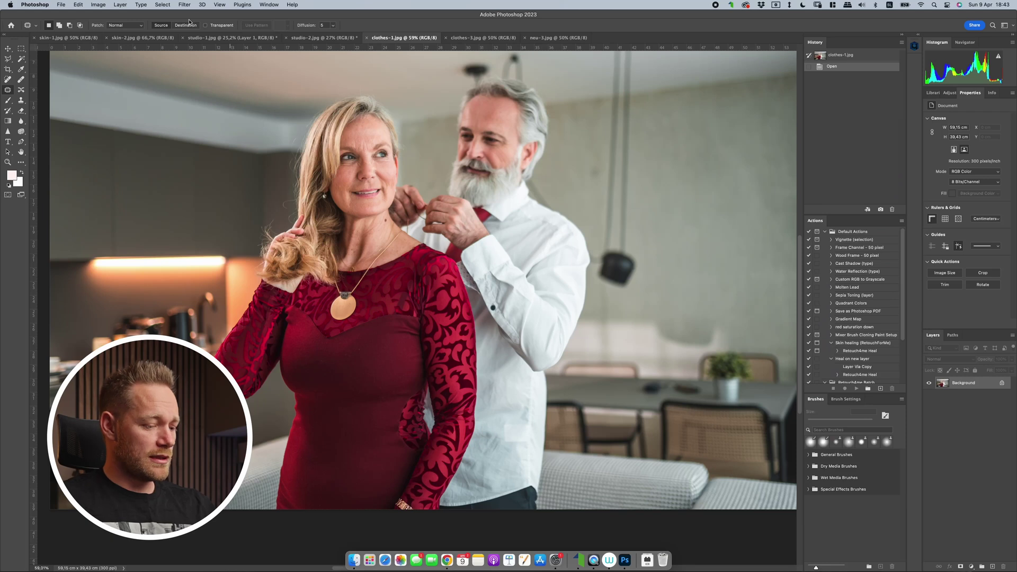
key("super+j")
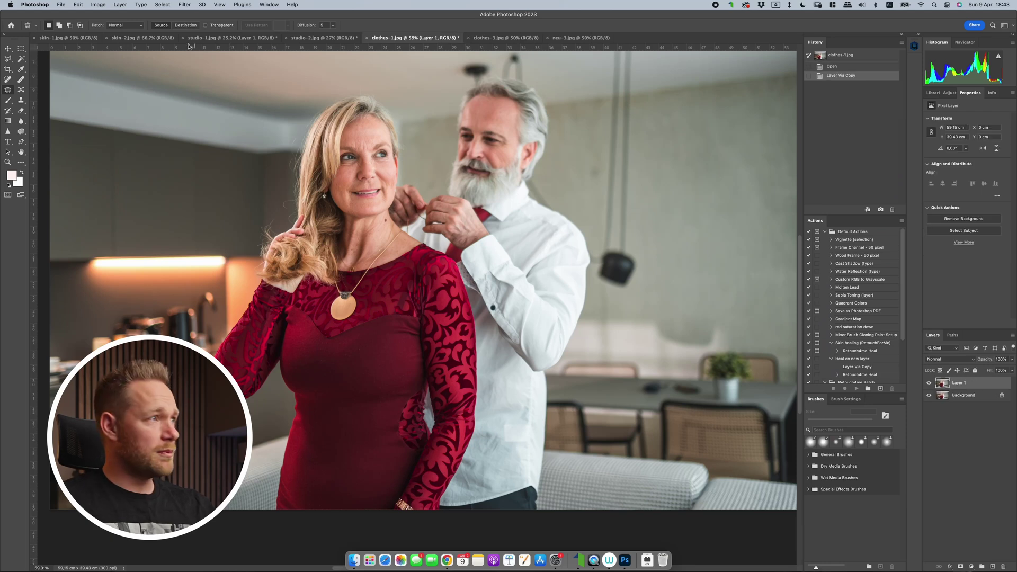
Apply the Retouch4me Fabric filter to Layer 1 of clothes-1.jpg with Blend at 100
left_click(185, 4)
mouse_move(263, 188)
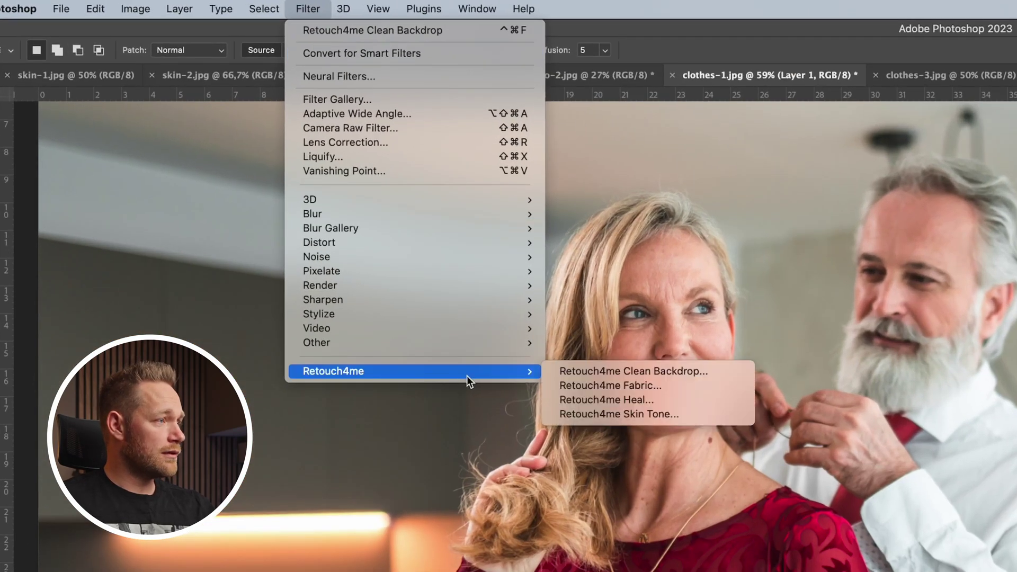
left_click(634, 385)
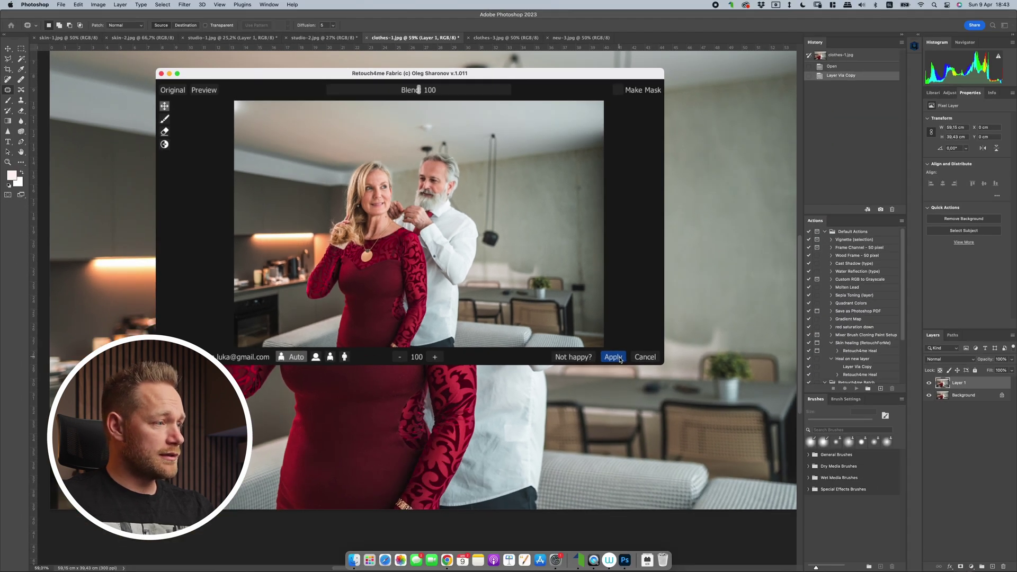
left_click(613, 357)
Compare the red dress and white shirt close up with Layer 1 hidden and shown
left_click_drag(497, 377, 533, 272)
left_click_drag(532, 327, 547, 336)
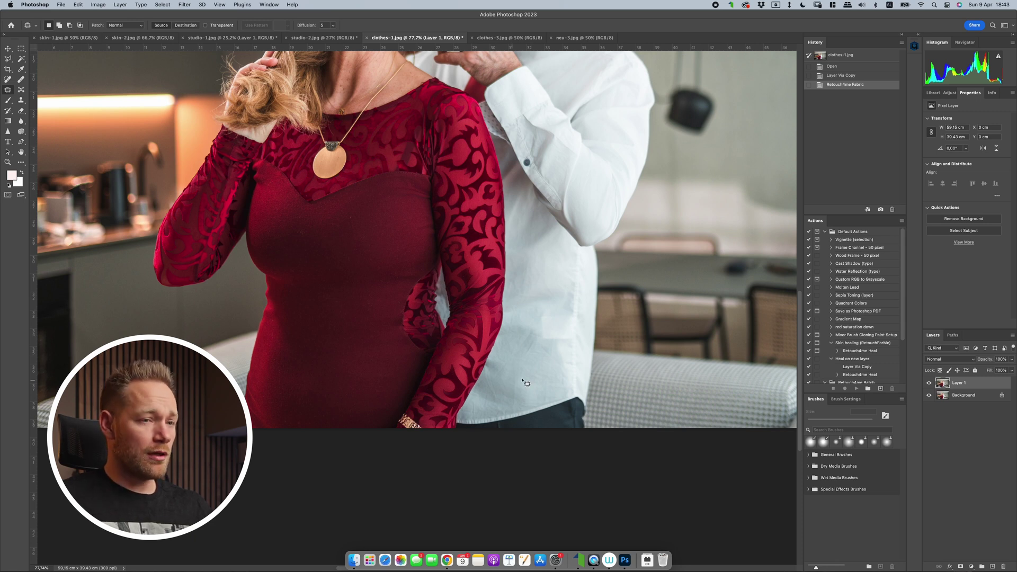
left_click(928, 384)
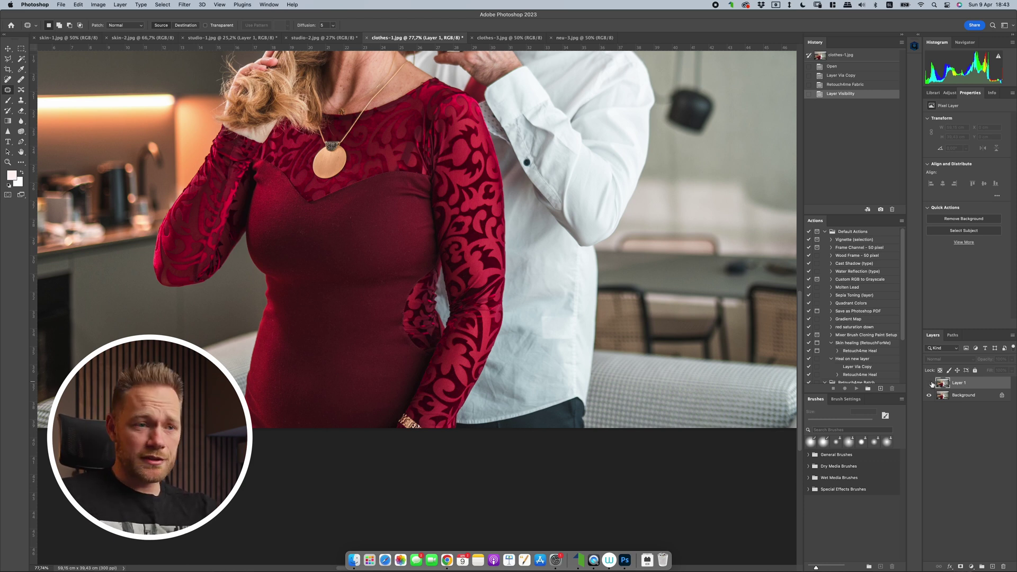
left_click(930, 383)
left_click(929, 382)
left_click(929, 383)
left_click(929, 384)
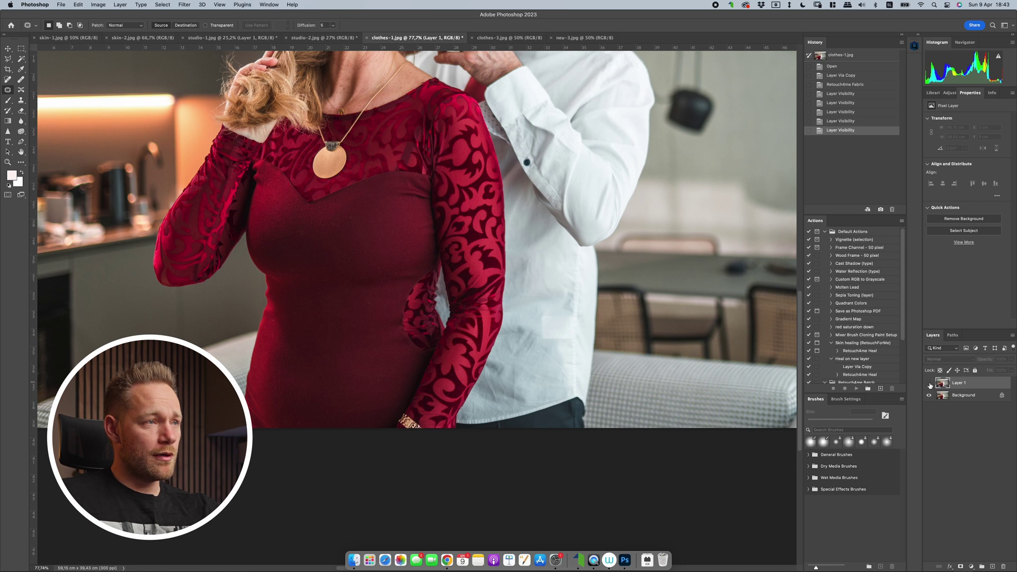
left_click(929, 383)
scroll(543, 244, "down", 3)
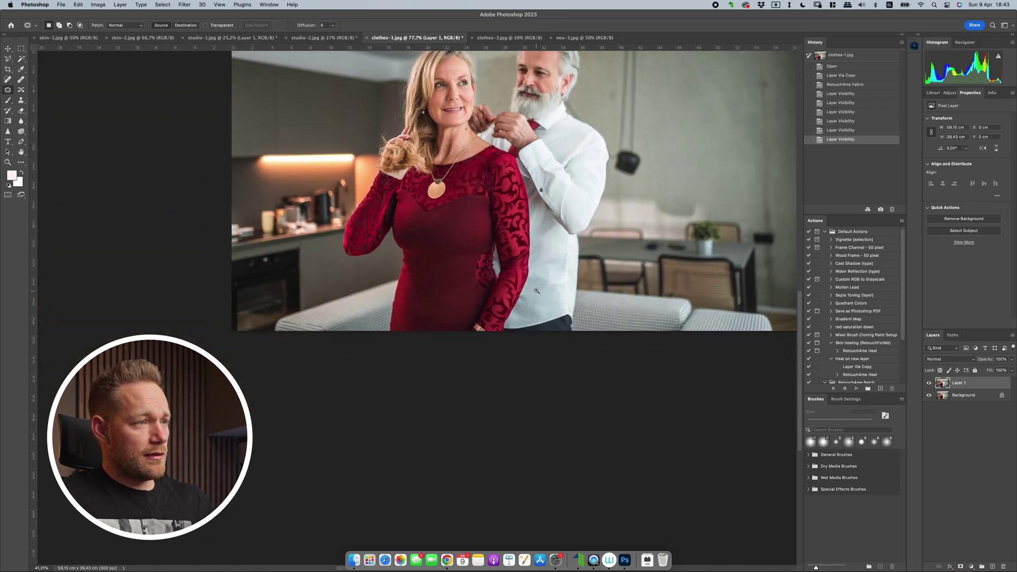
Compare the couple's clothing across the whole photo with Layer 1 hidden and shown
scroll(583, 324, "up", 3)
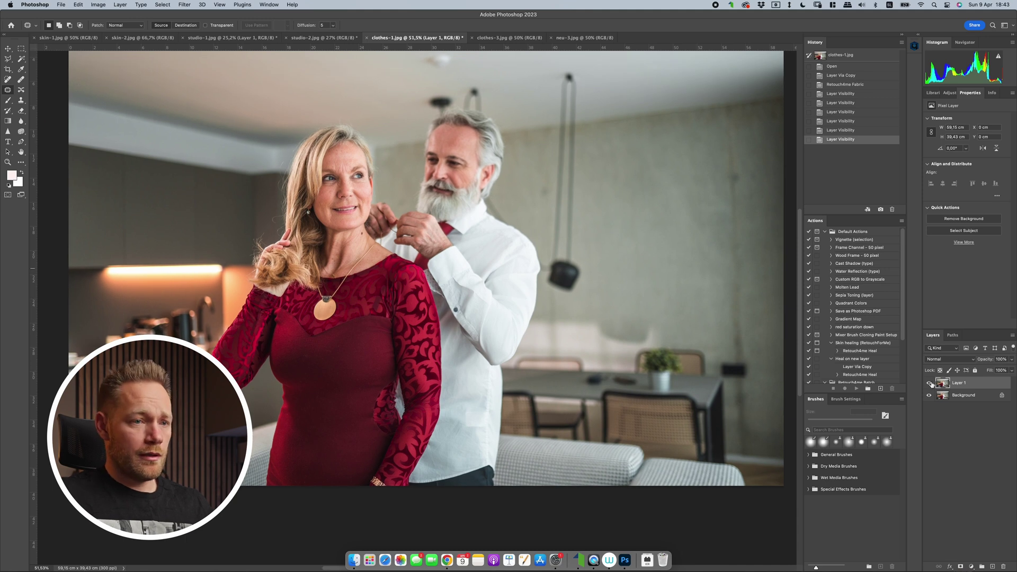
left_click(929, 383)
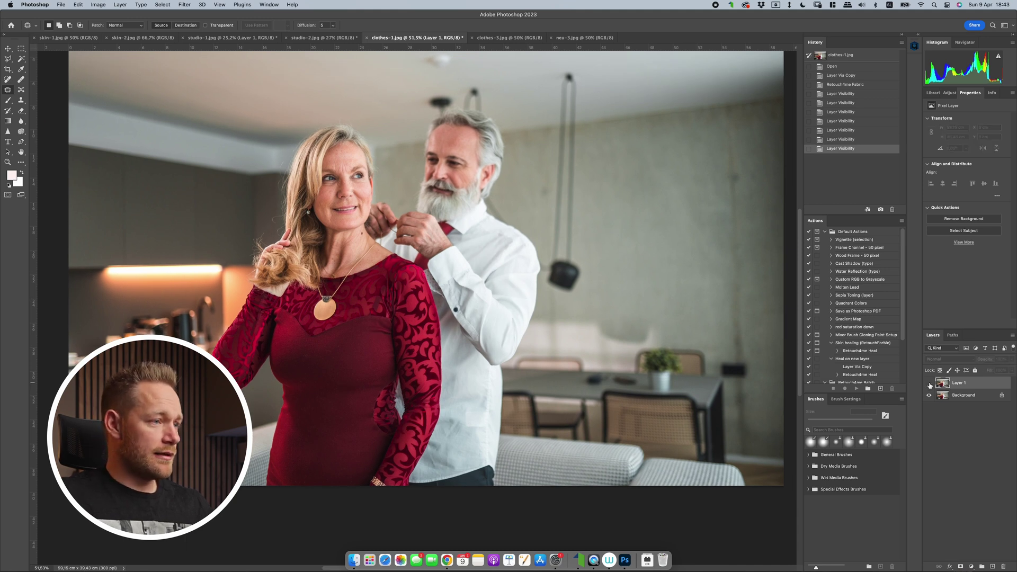
left_click(929, 383)
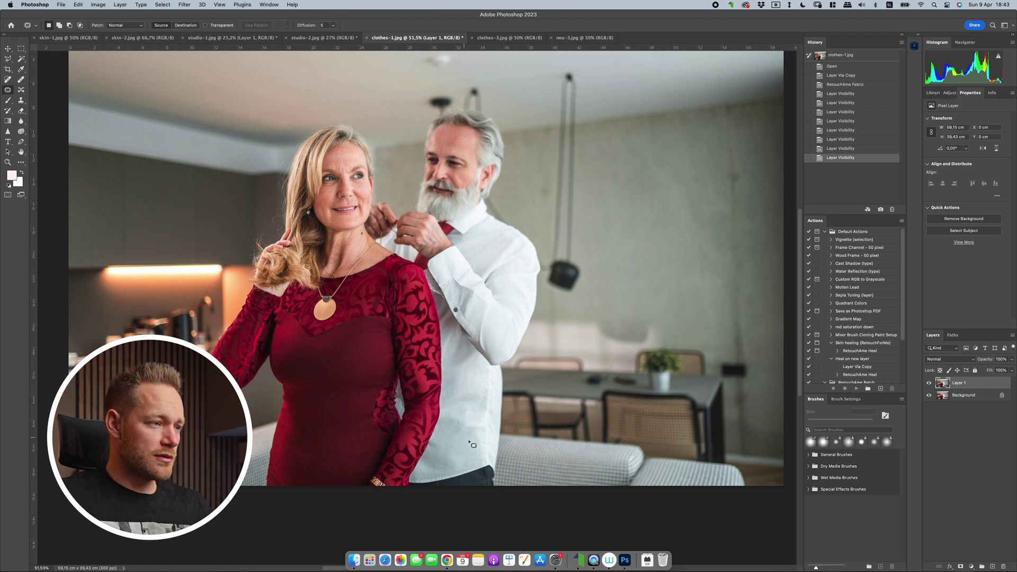
left_click(929, 383)
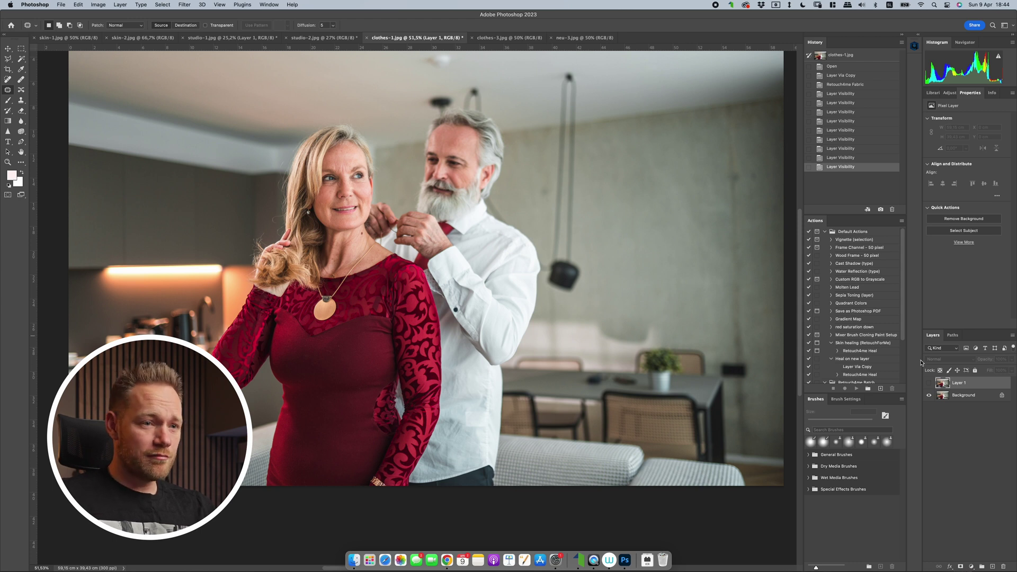
left_click(928, 383)
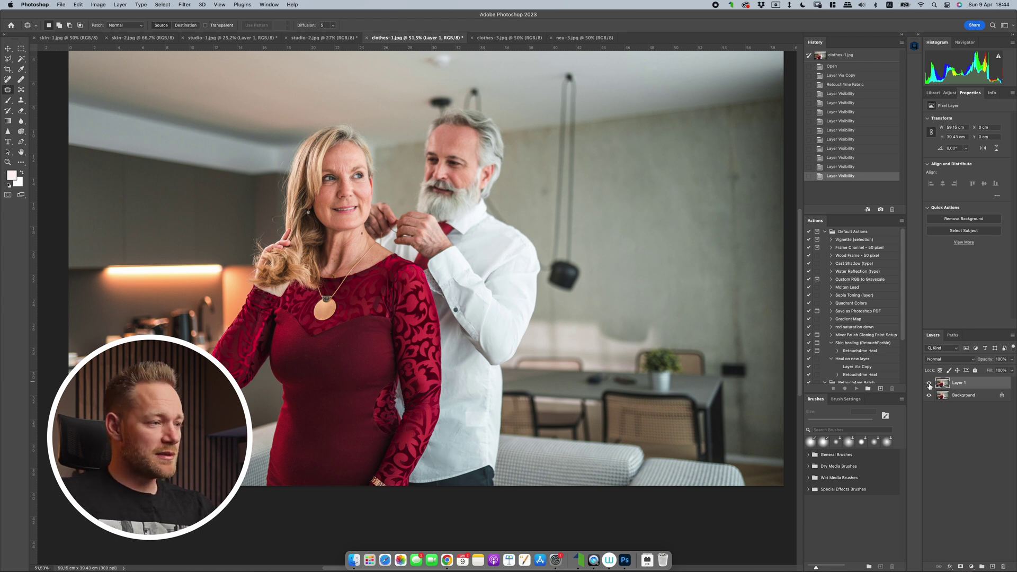
left_click(929, 384)
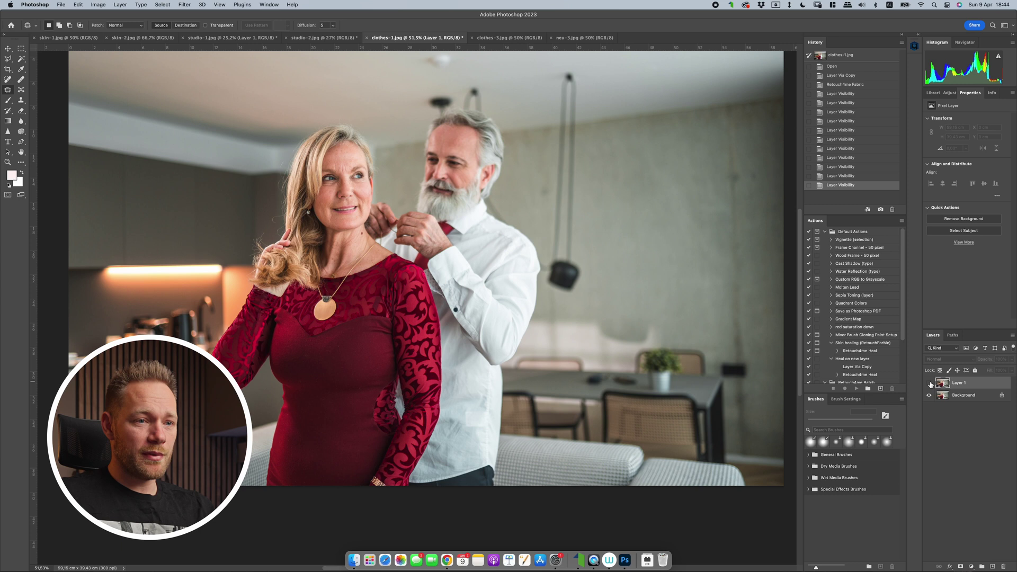
left_click(929, 383)
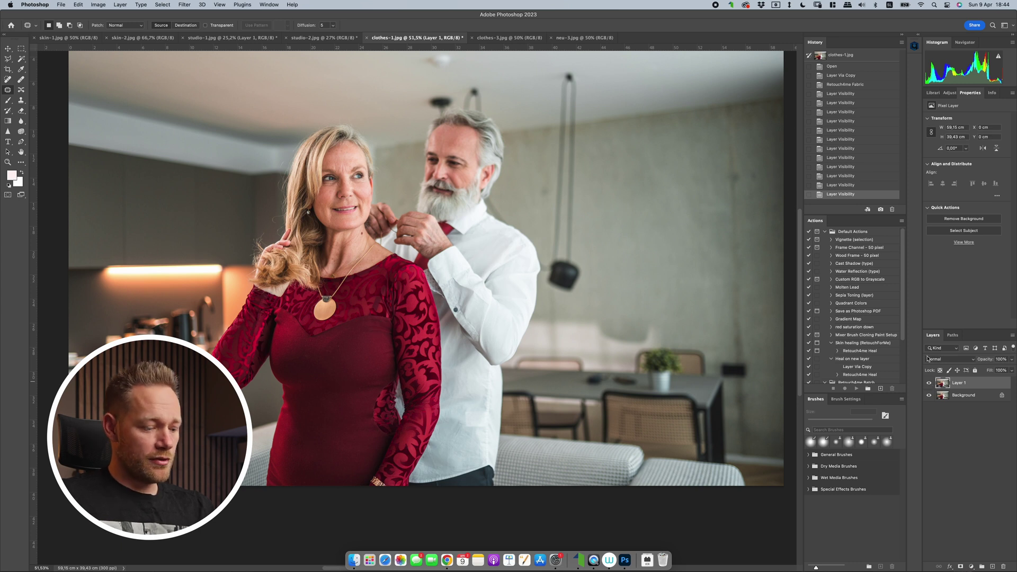
Hide Layer 1 with an inverted black mask and paint its Fabric effect back over the man's lower shirt with a 370 px brush
left_click(960, 566)
key("ctrl+i")
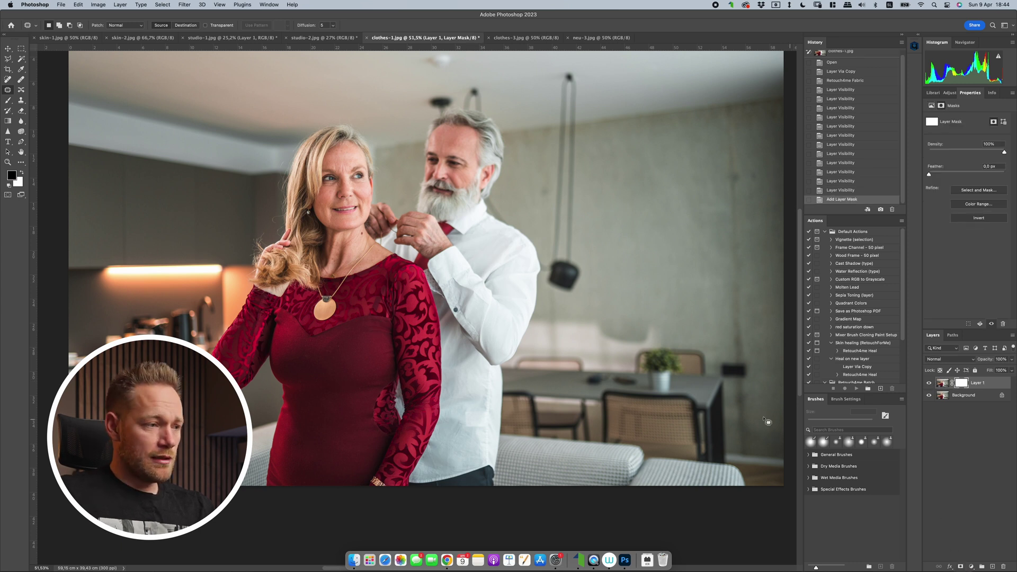
key("b")
left_click_drag(461, 416, 480, 416, "ctrl+alt")
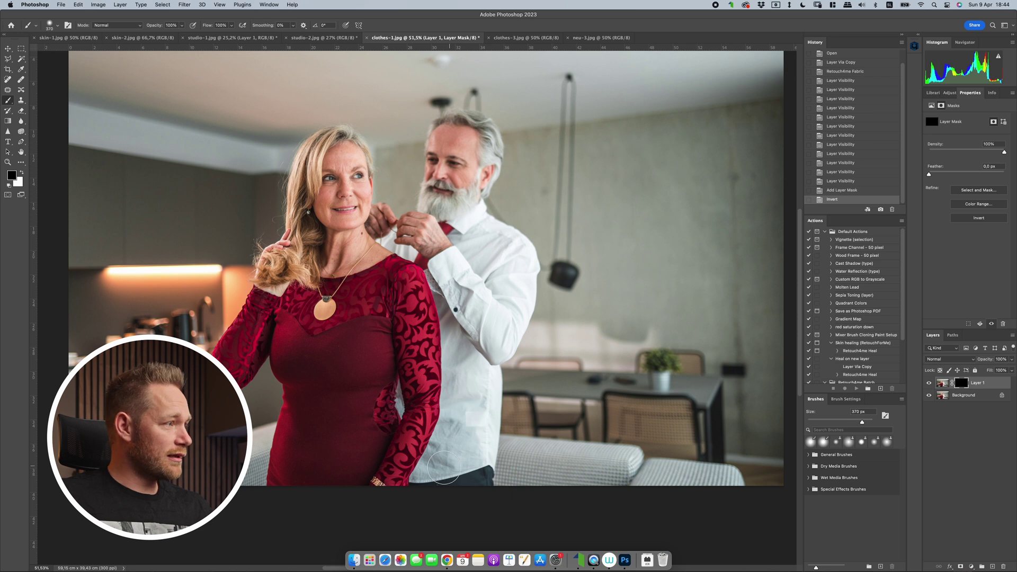
mouse_move(435, 466)
left_mouse_down()
mouse_move(464, 390)
mouse_move(473, 423)
mouse_move(456, 453)
mouse_move(480, 450)
mouse_move(484, 400)
left_mouse_up()
scroll(540, 309, "up", 1)
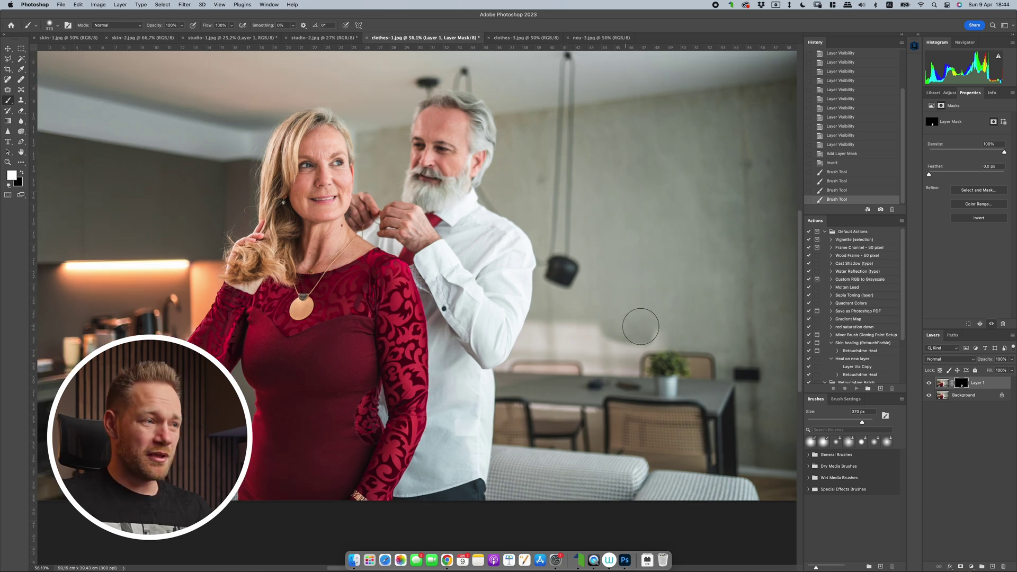
left_click(929, 383)
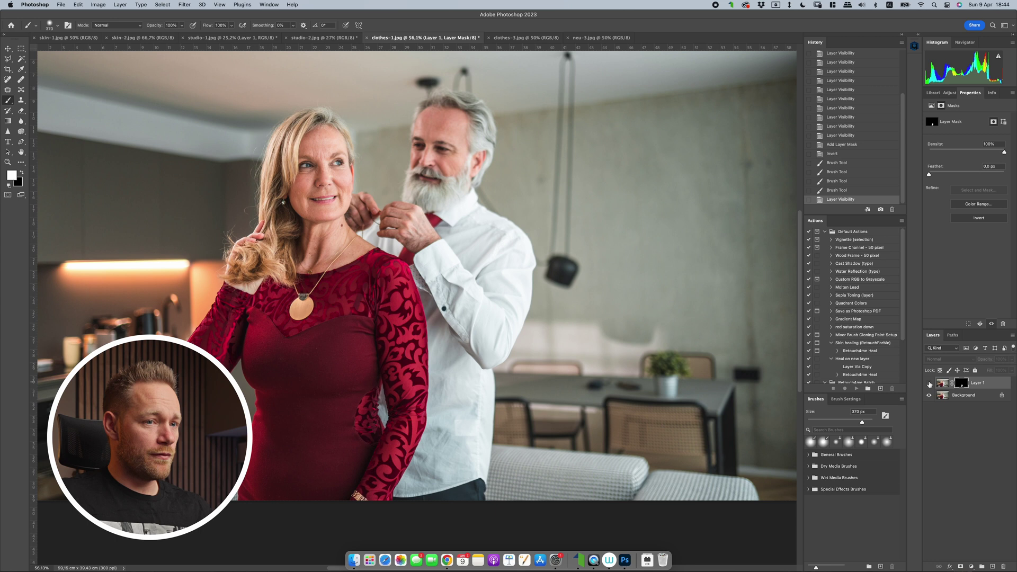
left_click(929, 383)
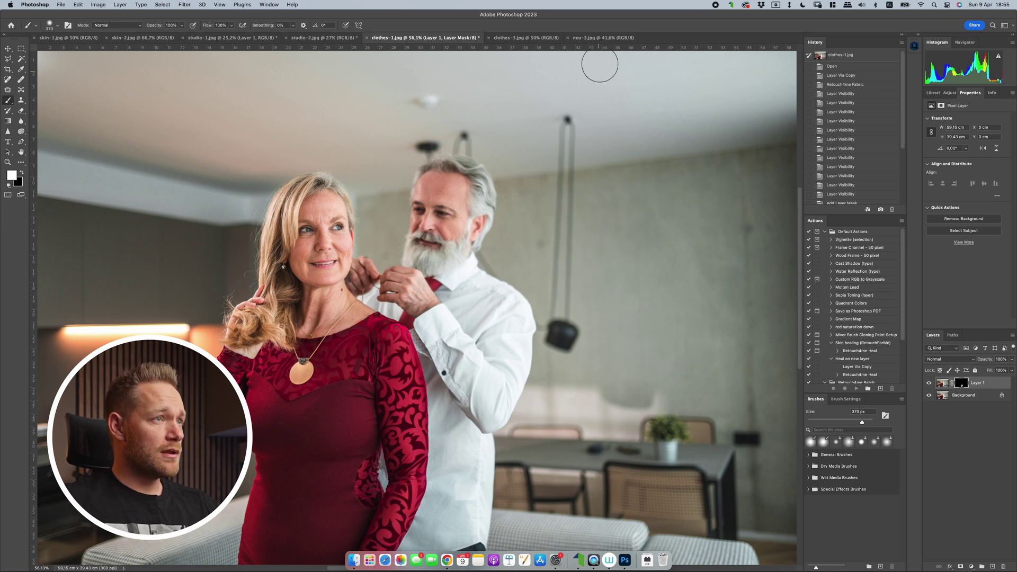
Switch to neu-3.jpg, inspect the faces up close, and duplicate its Background onto a new layer
left_click(588, 41)
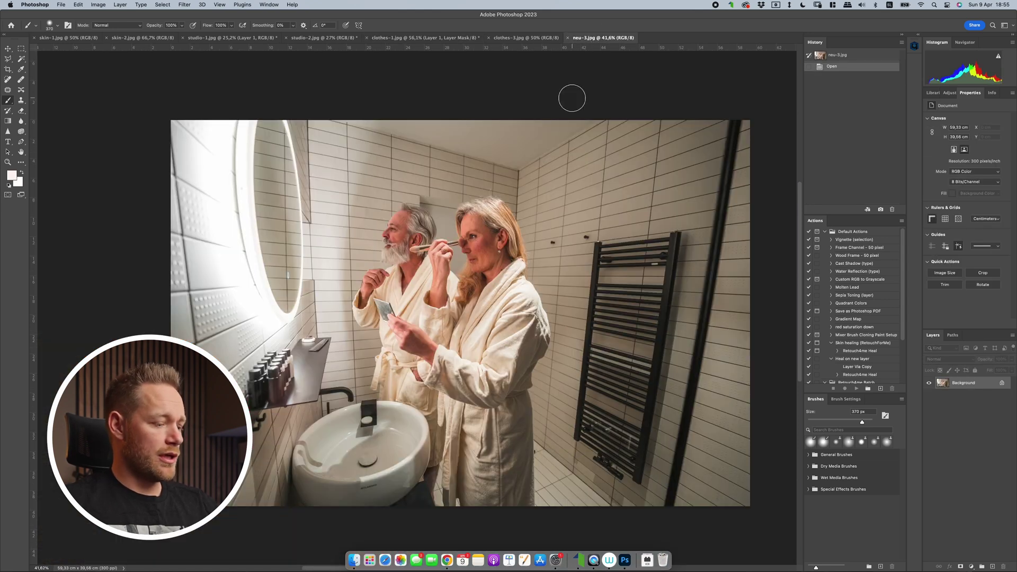
scroll(455, 239, "up", 10)
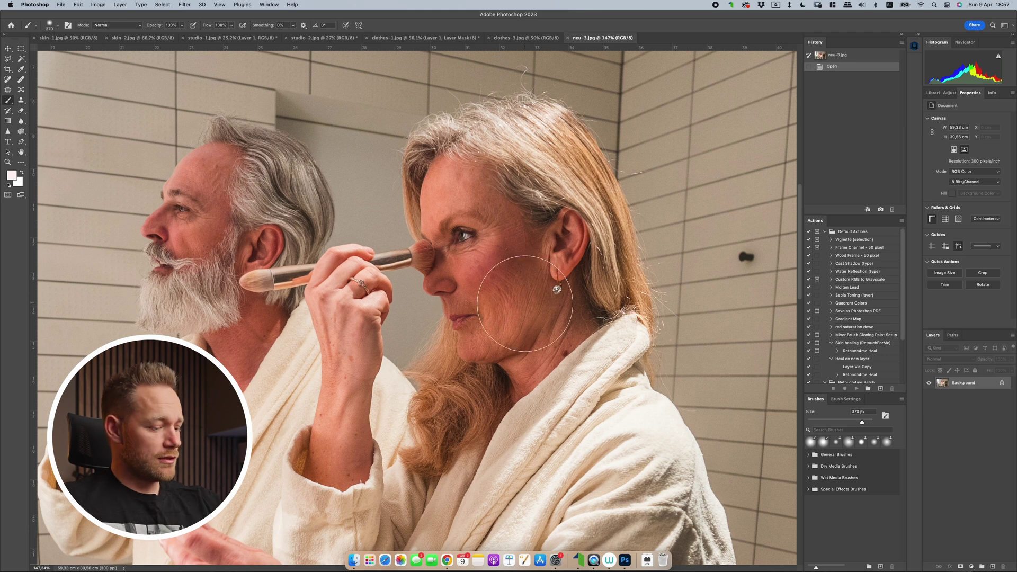
key("super+j")
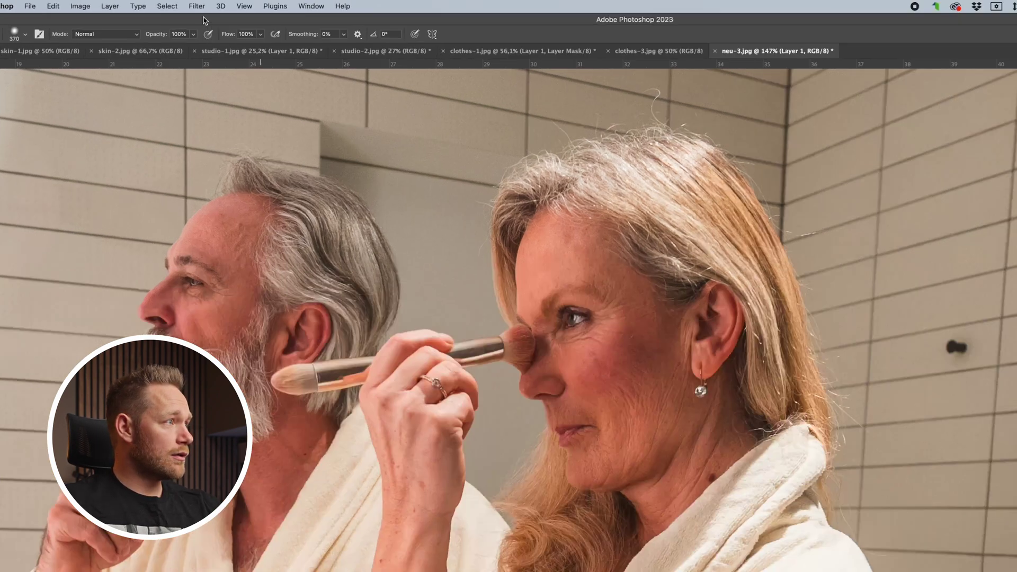
Apply the Retouch4me Skin Tone filter to Layer 1 at Blend 100 without a soft light layer
left_click(184, 4)
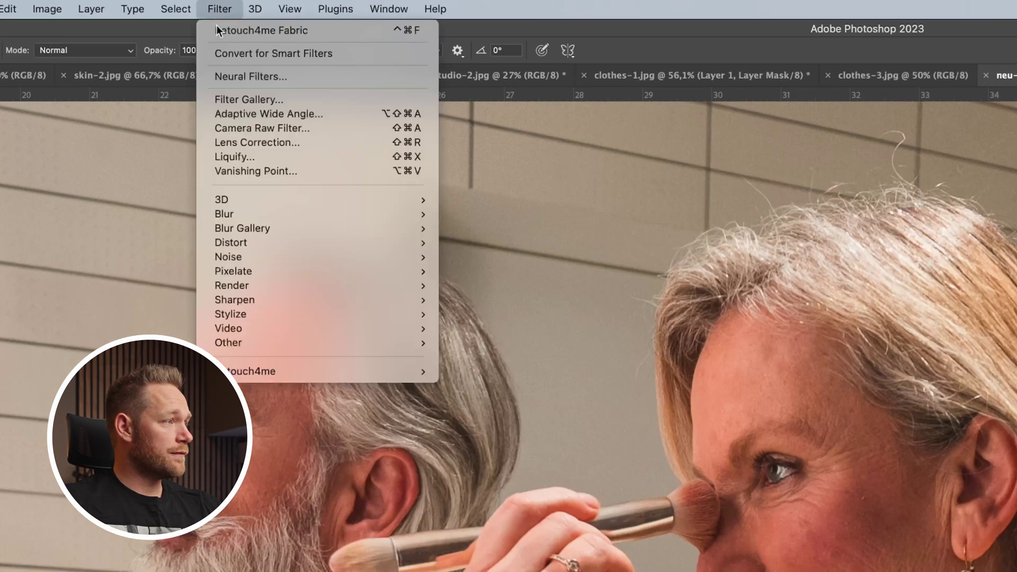
mouse_move(261, 188)
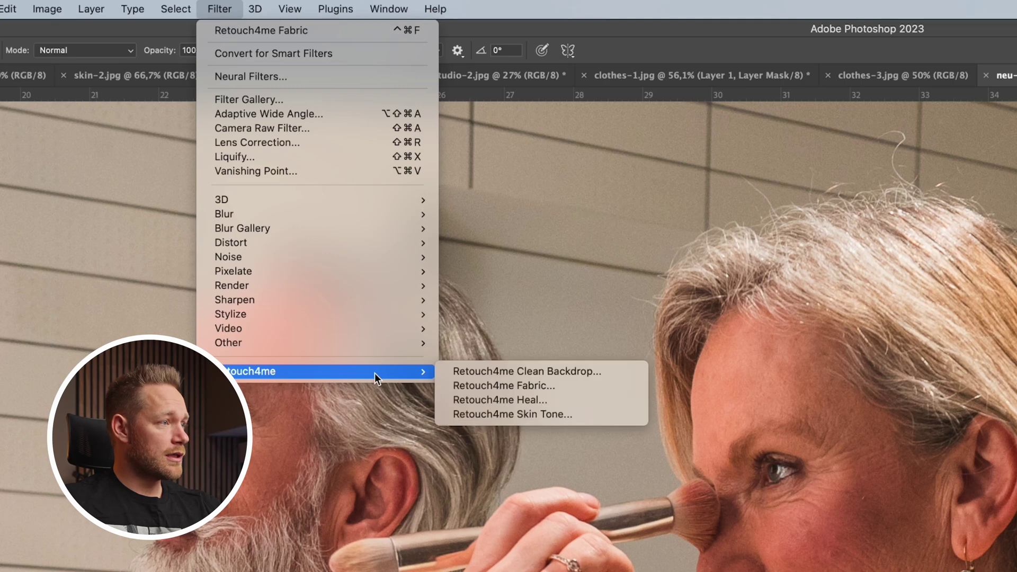
left_click(538, 415)
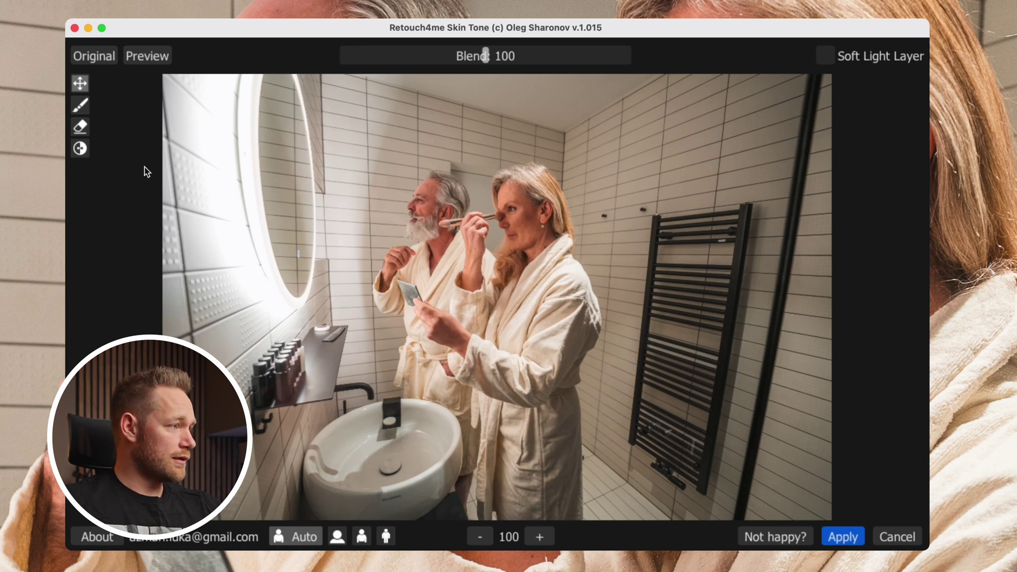
left_click(842, 537)
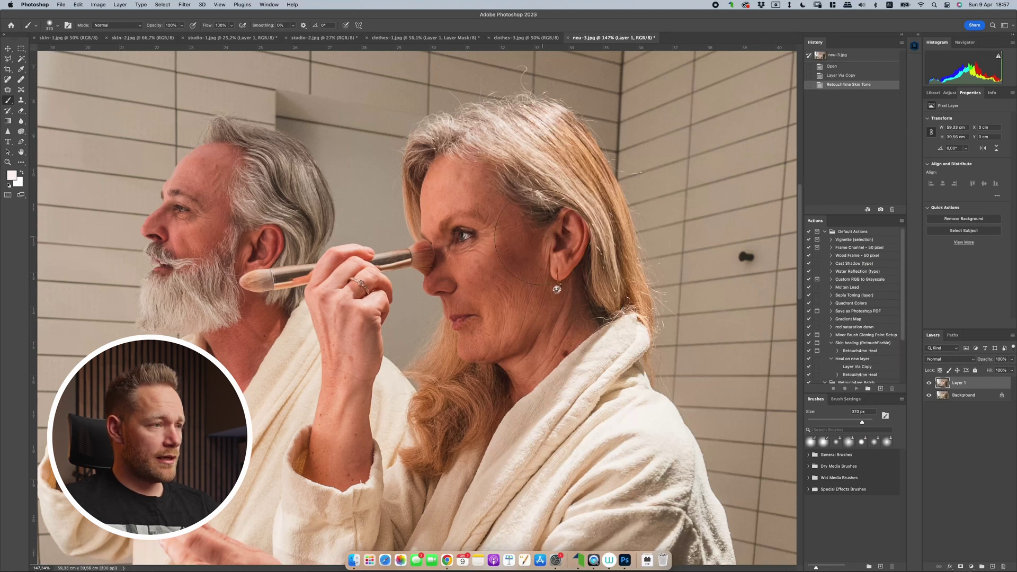
Compare the woman's facial skin tone close up with Layer 1 hidden and shown
left_click_drag(482, 241, 497, 227)
scroll(507, 221, "down", 5)
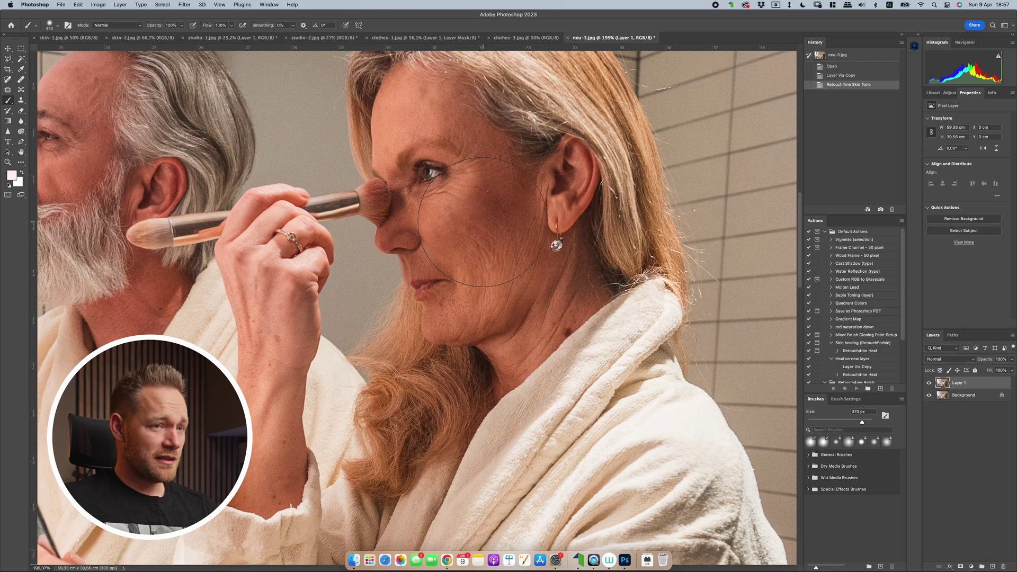
left_click(929, 383)
left_click(929, 383)
left_click(928, 382)
left_click(929, 383)
left_click(929, 383)
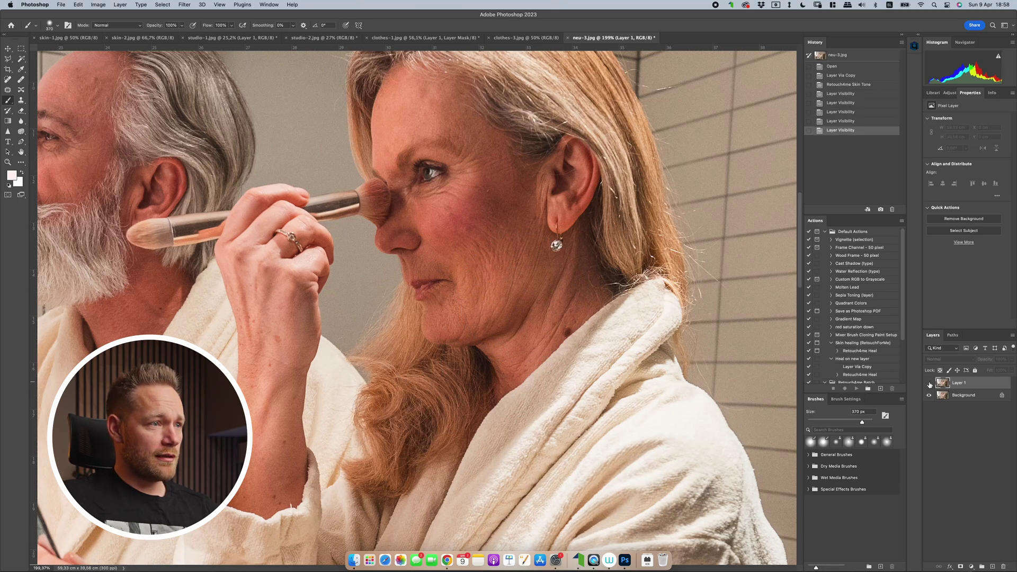
left_click(929, 383)
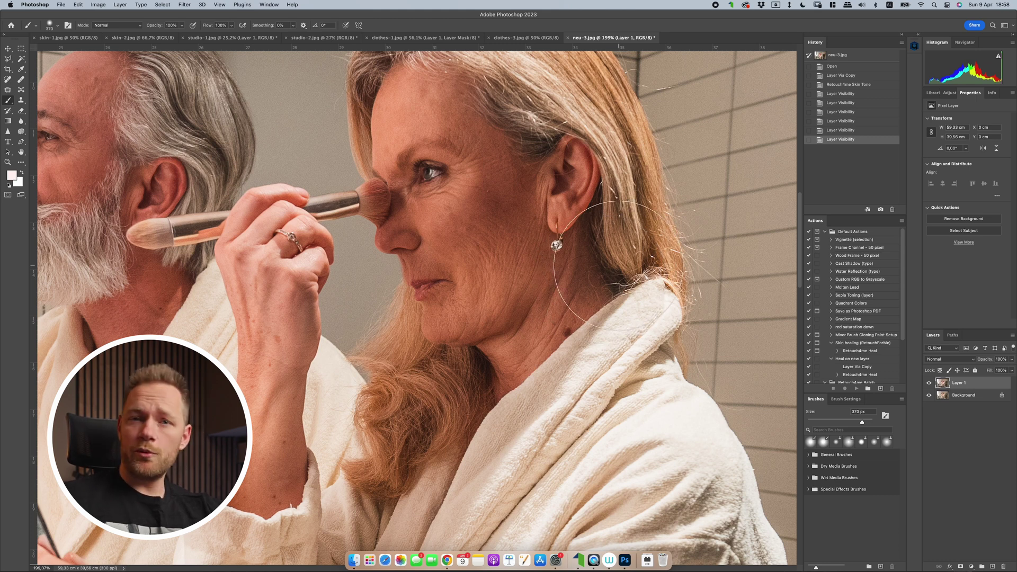
Lower Layer 1's opacity to about 54% and compare the photo with the layer hidden and shown
left_click(1011, 359)
left_click_drag(994, 371, 995, 371)
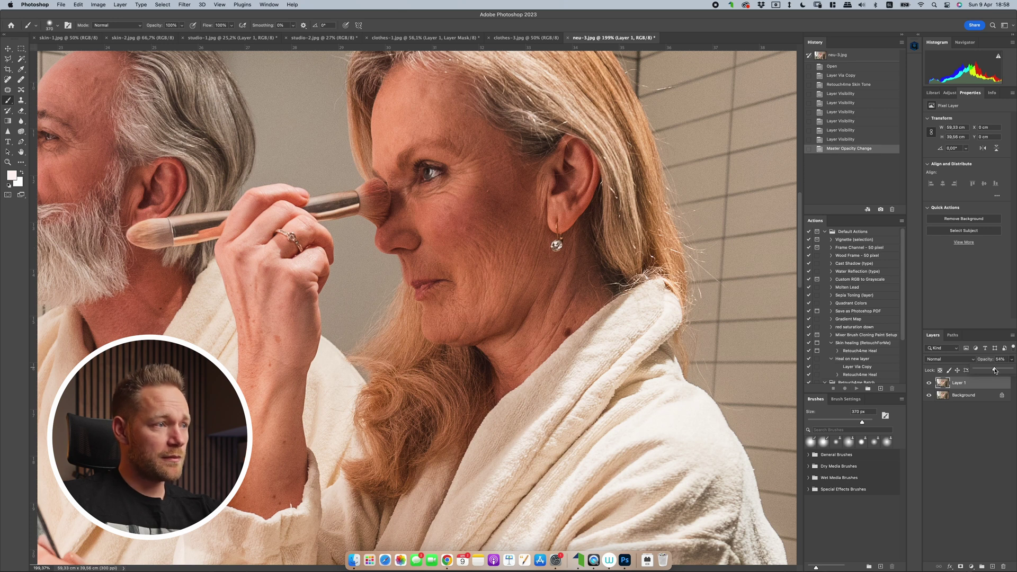
left_click(982, 416)
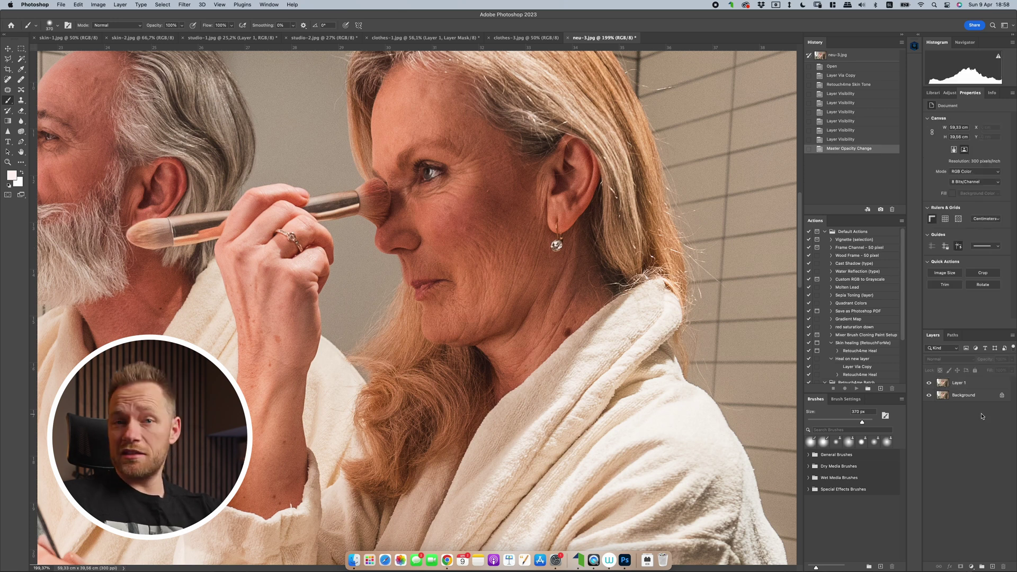
left_click(929, 383)
left_click(929, 383)
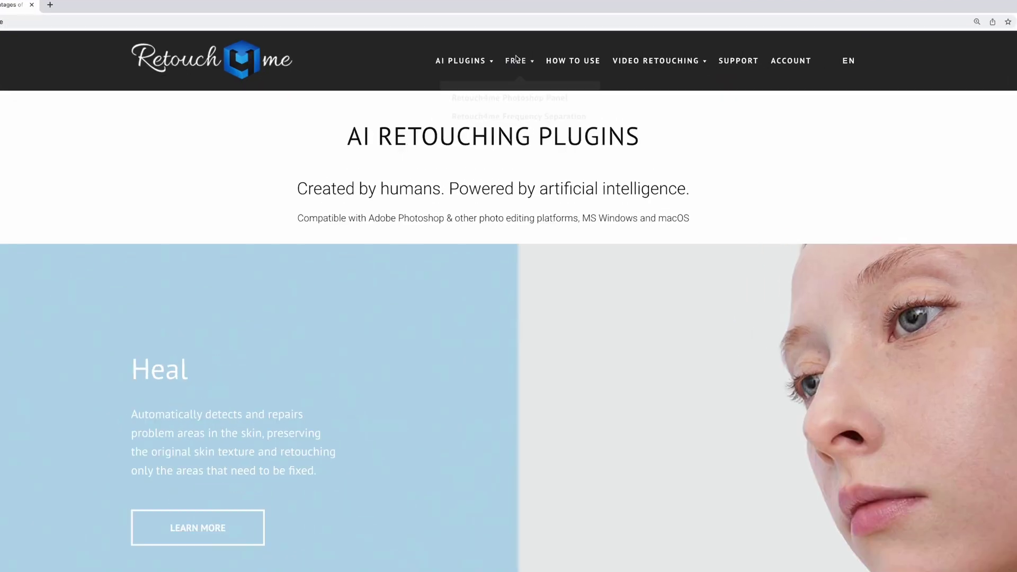
On the Retouch4me website, find the free Retouch4me Photoshop Panel and download it
mouse_move(486, 42)
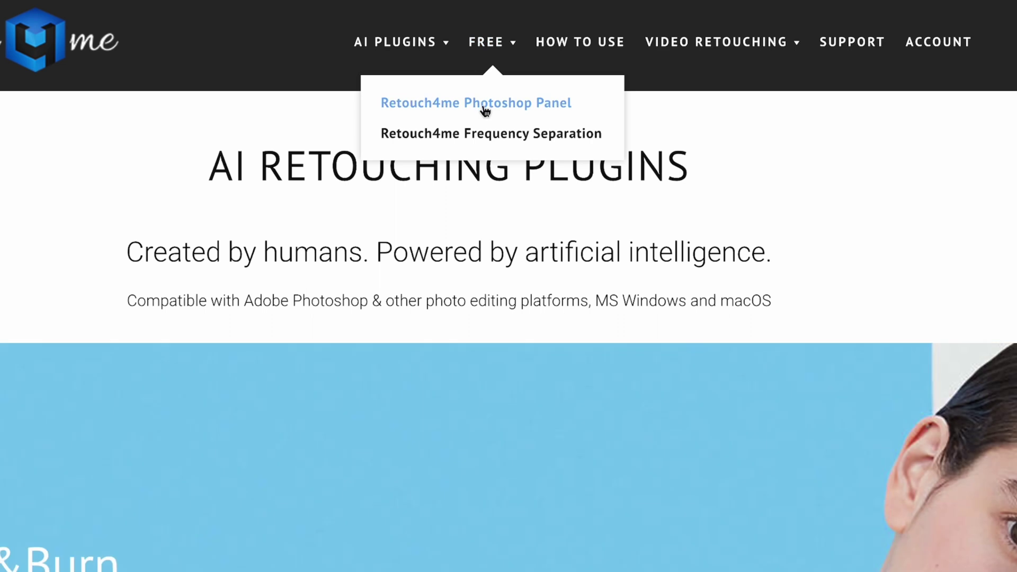
left_click(485, 109)
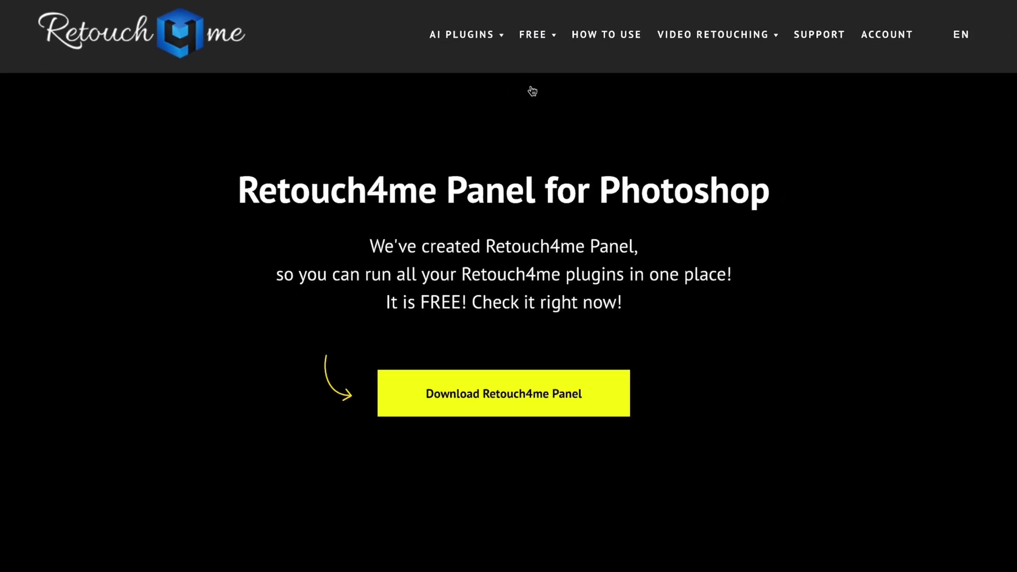
left_click(489, 393)
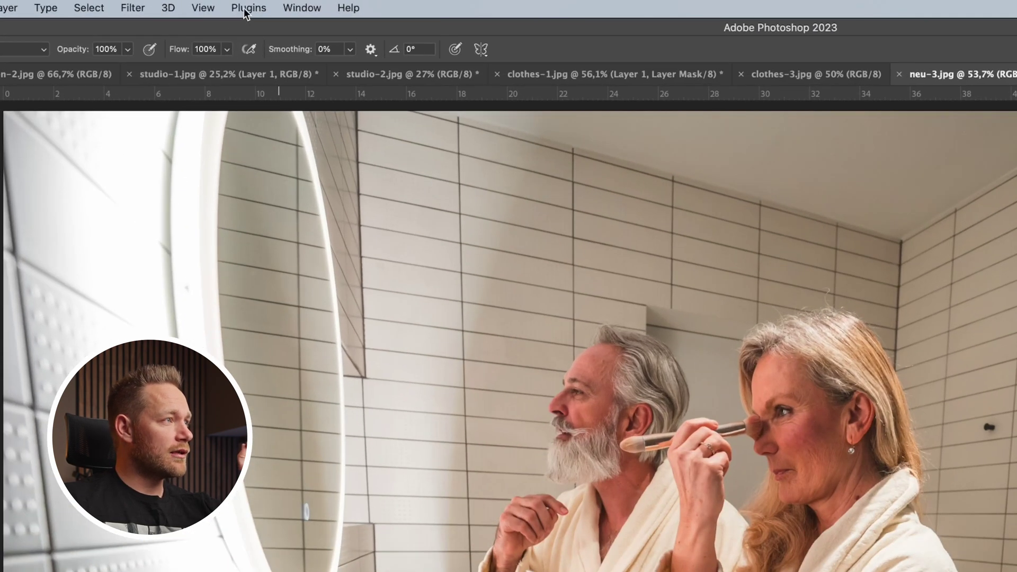
In Photoshop, open the Retouch4me 1.21 plugin panel and run Heal and Skin Tone together on neu-3.jpg
left_click(246, 9)
mouse_move(286, 88)
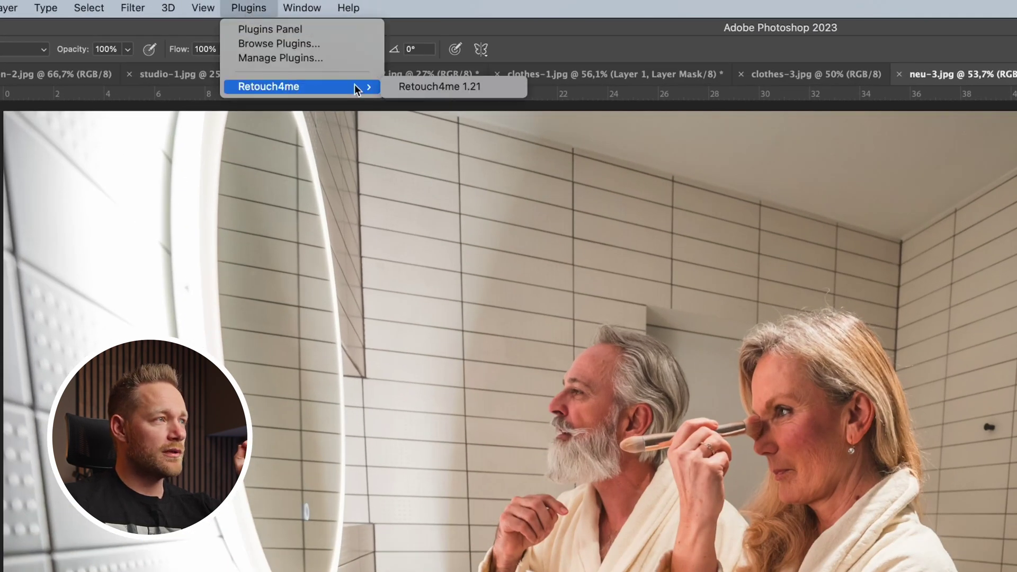
left_click(440, 85)
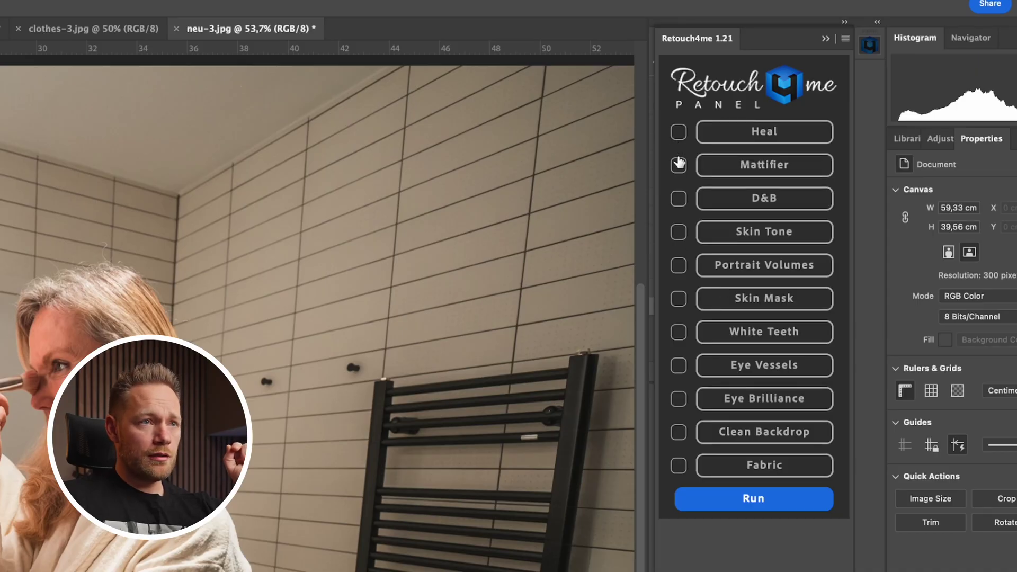
left_click(677, 132)
left_click(679, 231)
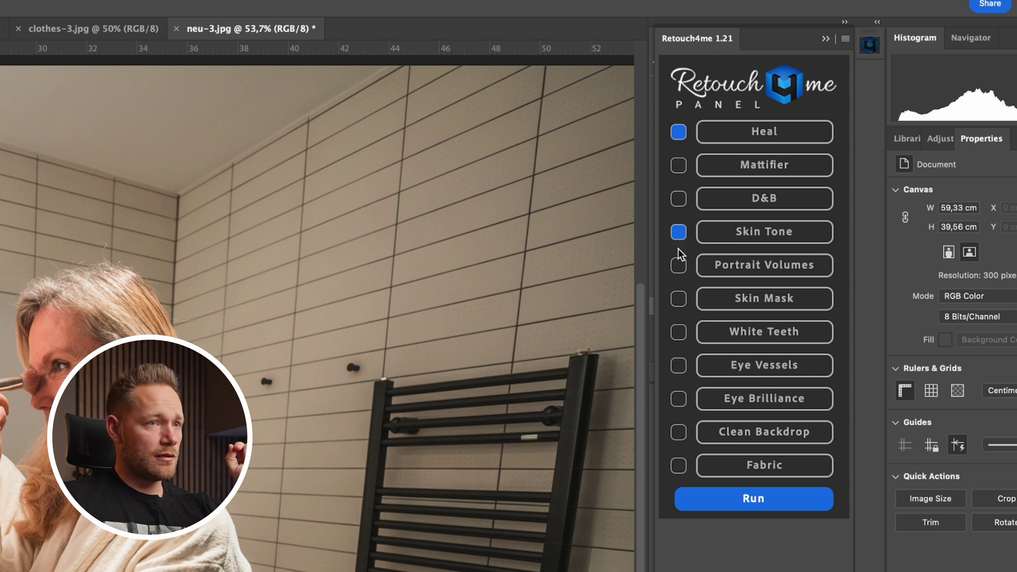
left_click(751, 501)
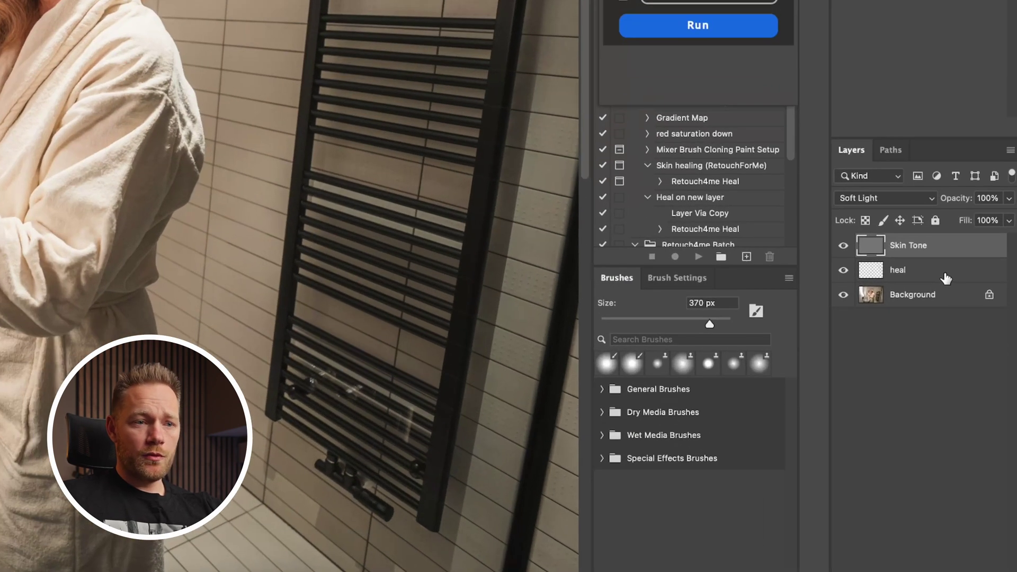
Inspect the heal and Skin Tone layers and compare the faces close up with the heal layer hidden and shown
left_click(923, 278)
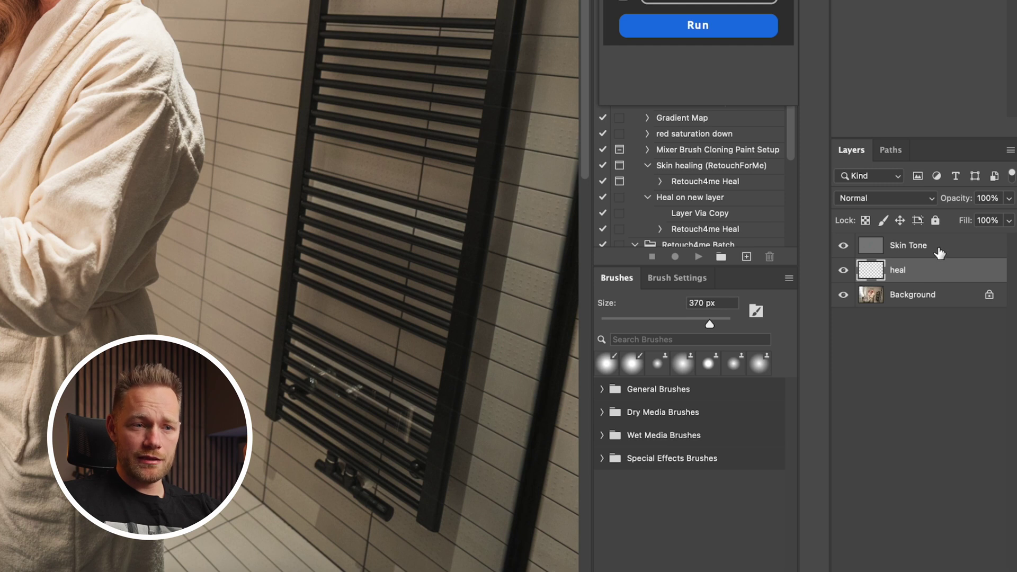
left_click(939, 253)
left_click(918, 270)
left_click_drag(480, 217, 548, 179)
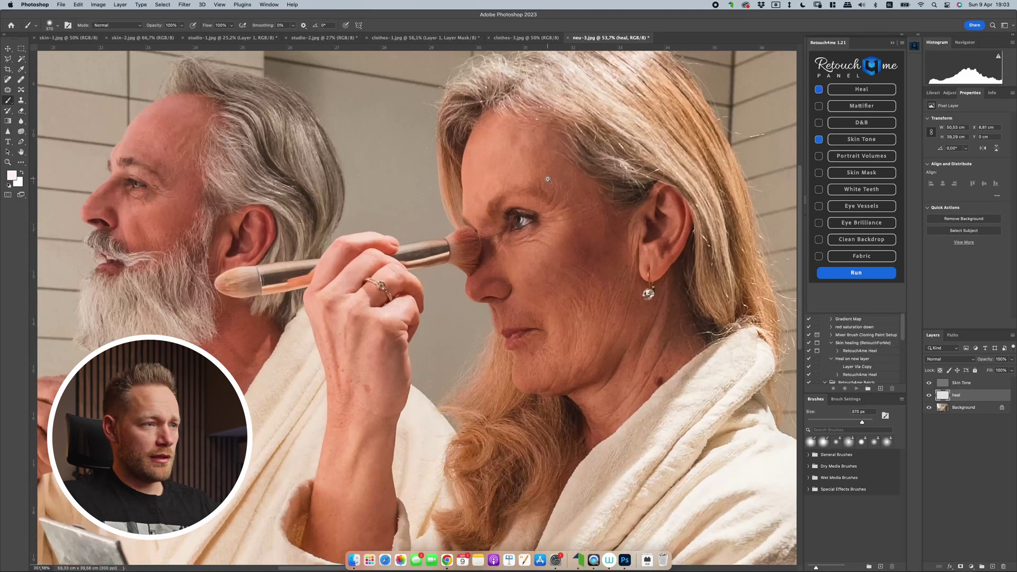
left_click(929, 397, "alt")
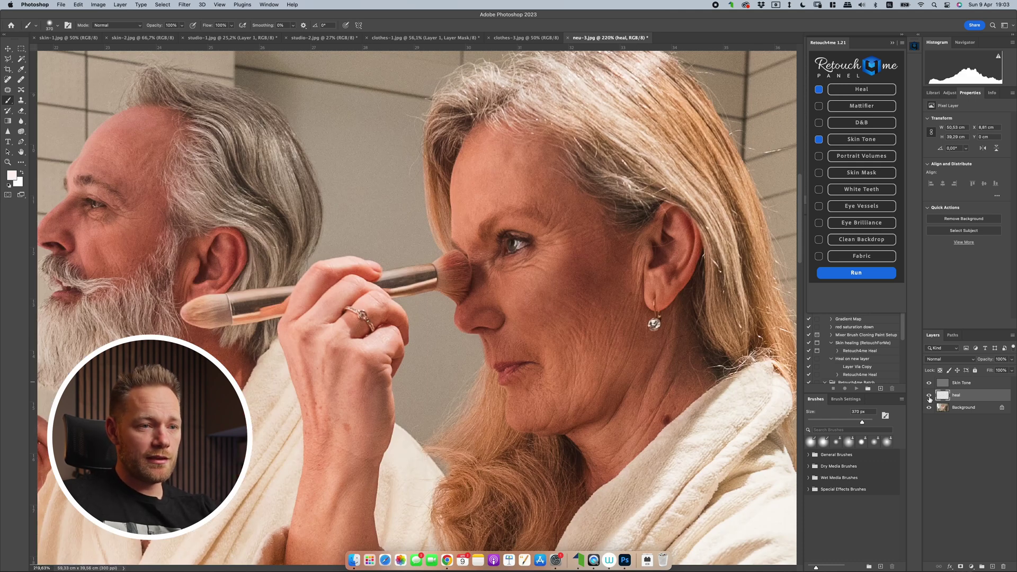
left_click(930, 396)
left_click(930, 396)
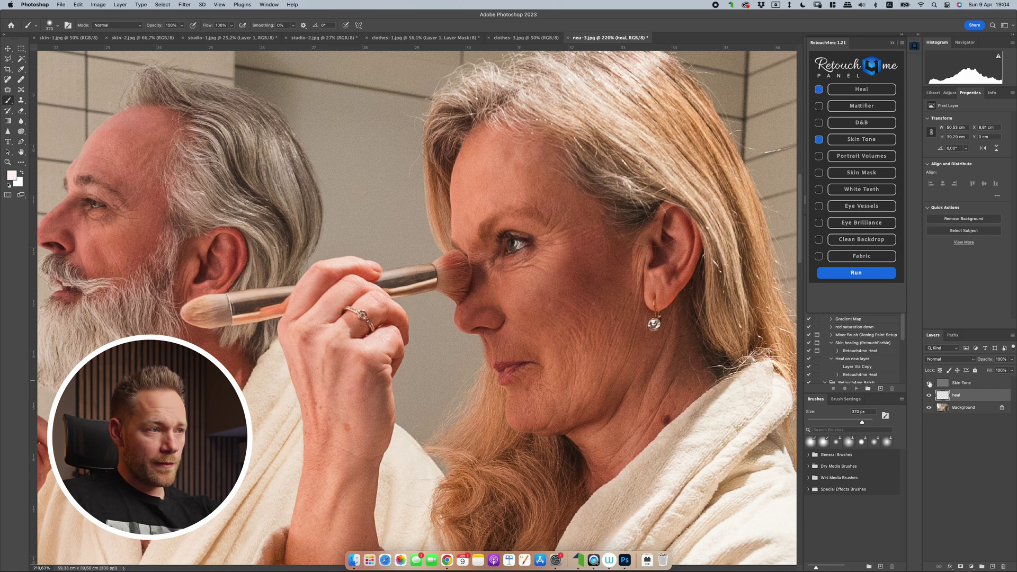
Lower the Skin Tone layer's opacity to 54%
left_click(965, 382)
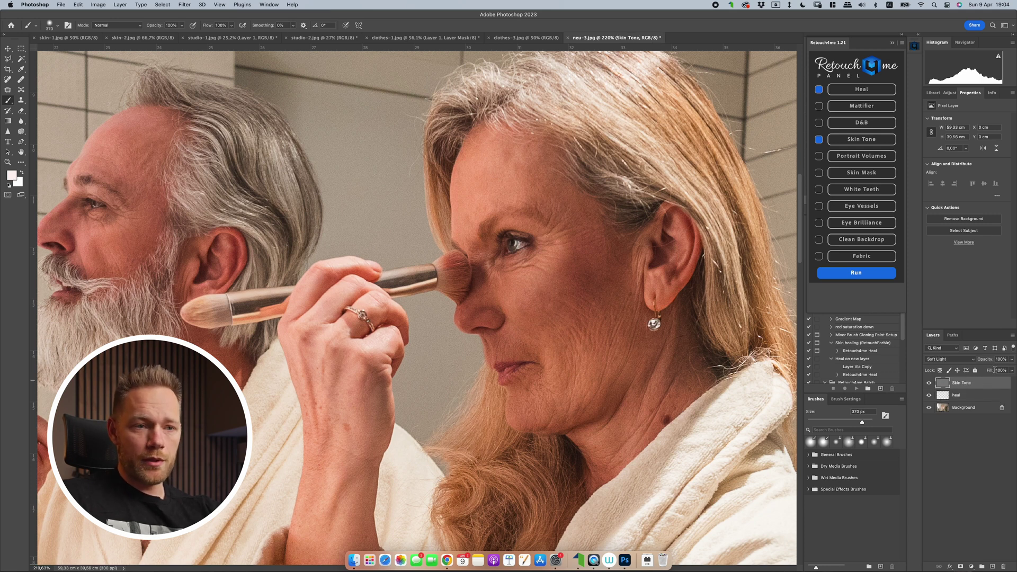
left_click(1012, 359)
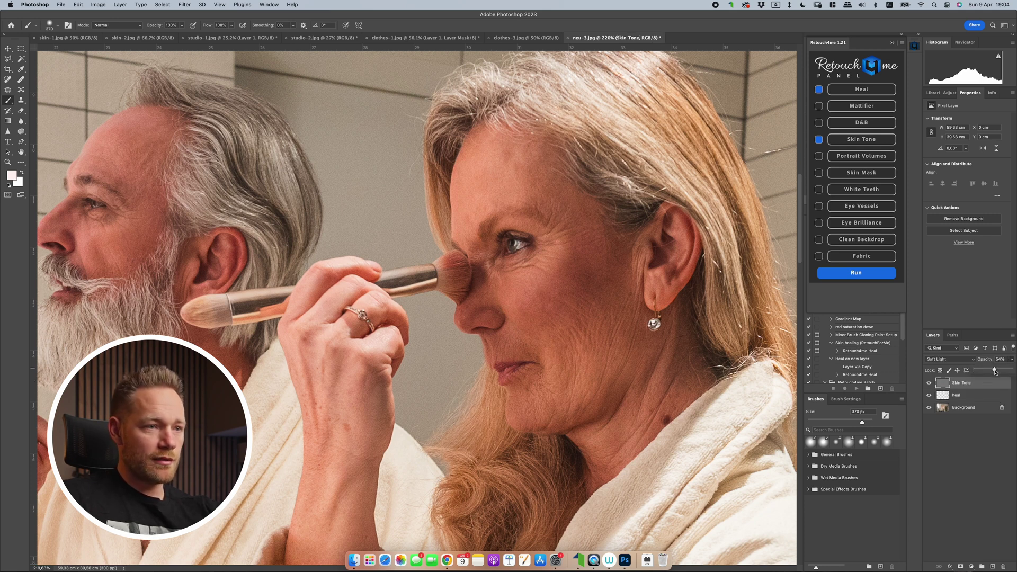
left_click(1012, 361)
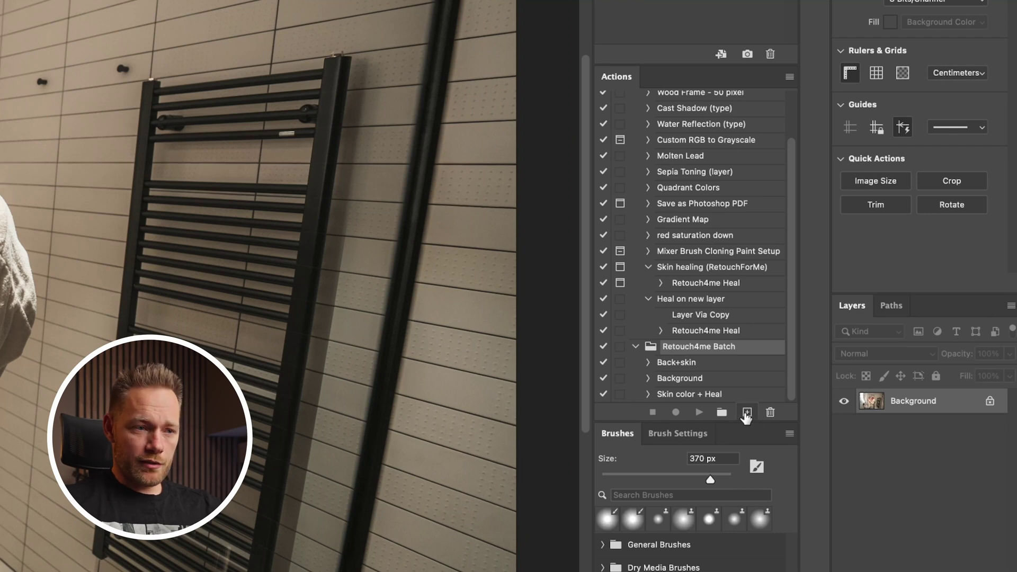
Create an action named "Skin color" in the Retouch4me Batch set and start recording it
left_click(748, 414)
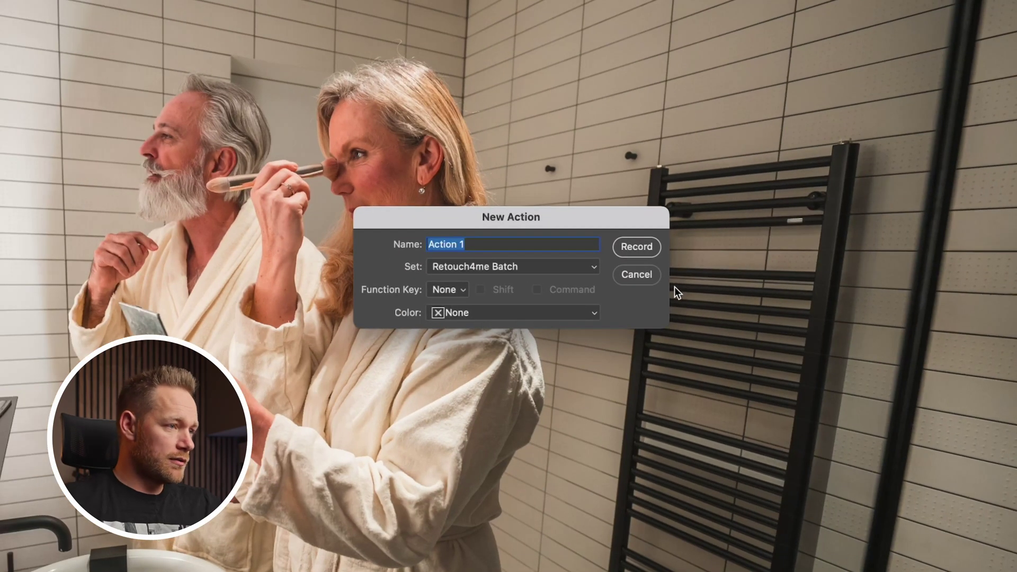
type("S")
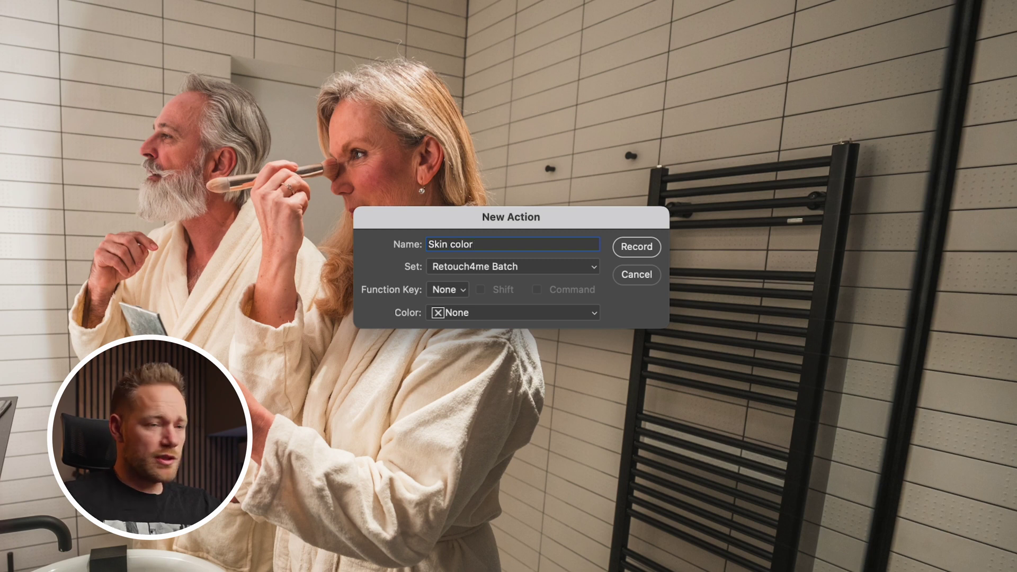
type("kin color")
left_click(652, 248)
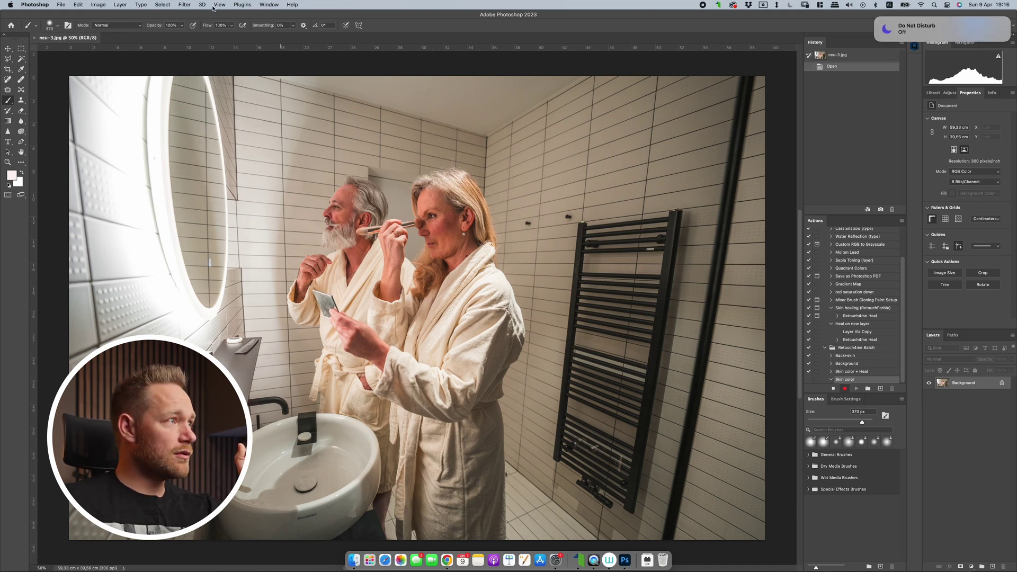
Record the Retouch4me Skin Tone filter on the Background at Blend 100 with Soft Light Layer turned off
left_click(185, 5)
mouse_move(228, 187)
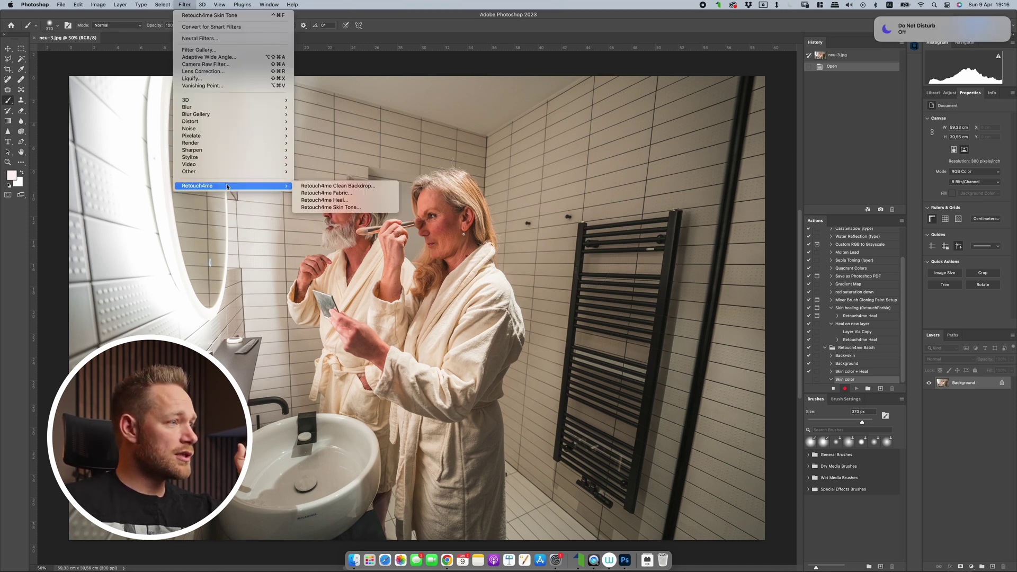
left_click(349, 207)
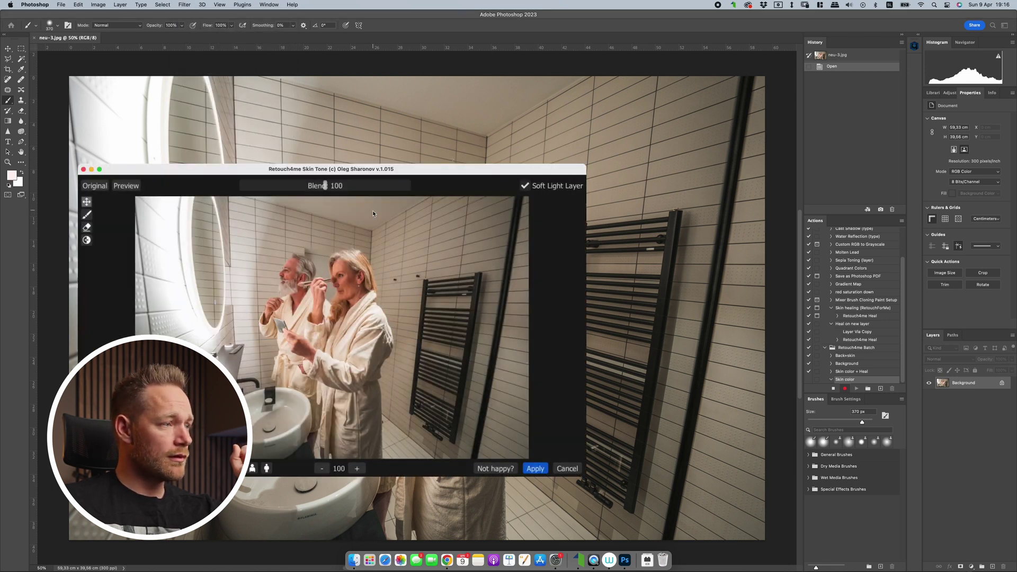
left_click(524, 185)
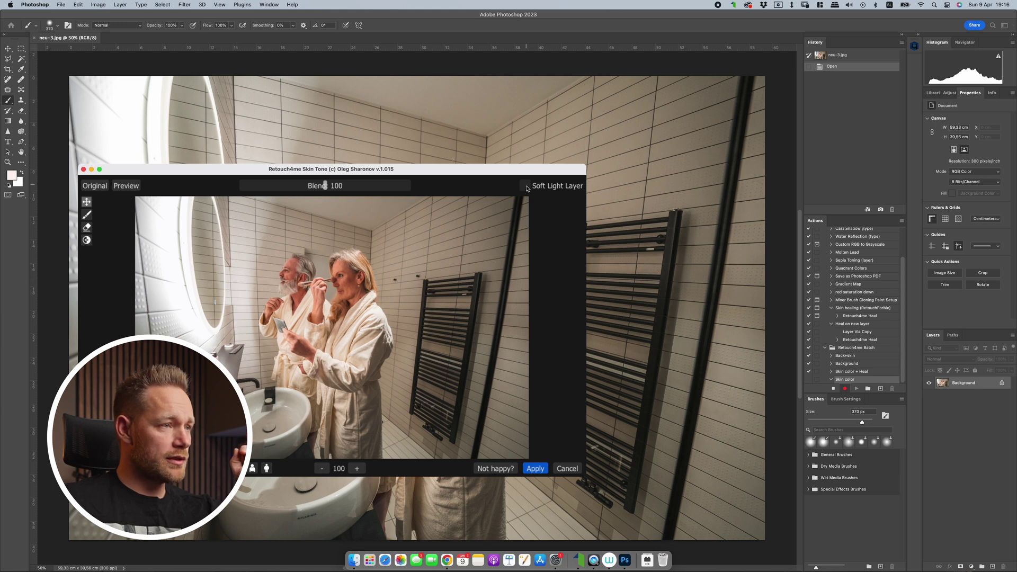
left_click(535, 469)
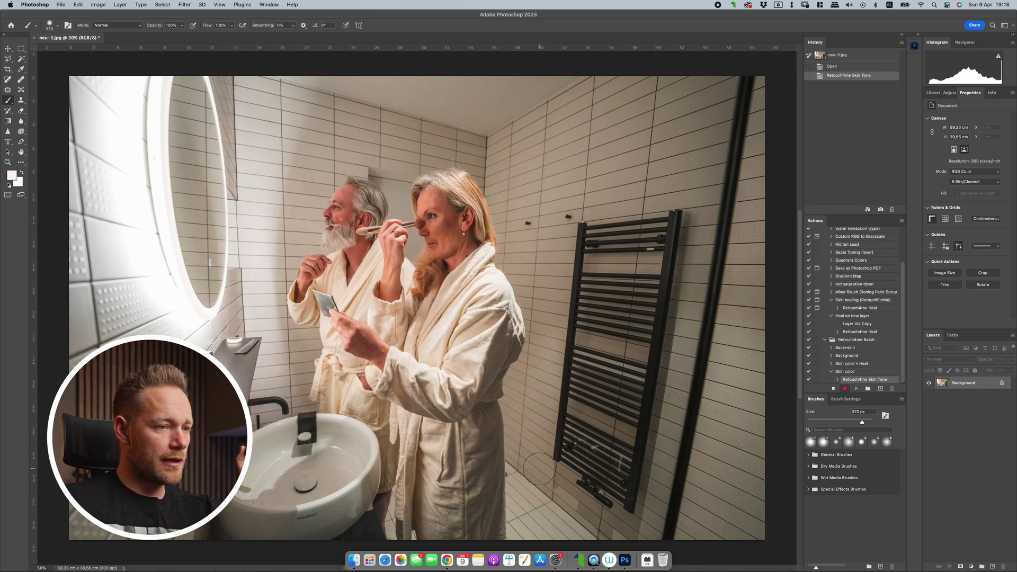
Save neu-3.jpg as a baseline standard JPEG at maximum quality 12 and close the file
key("super+s")
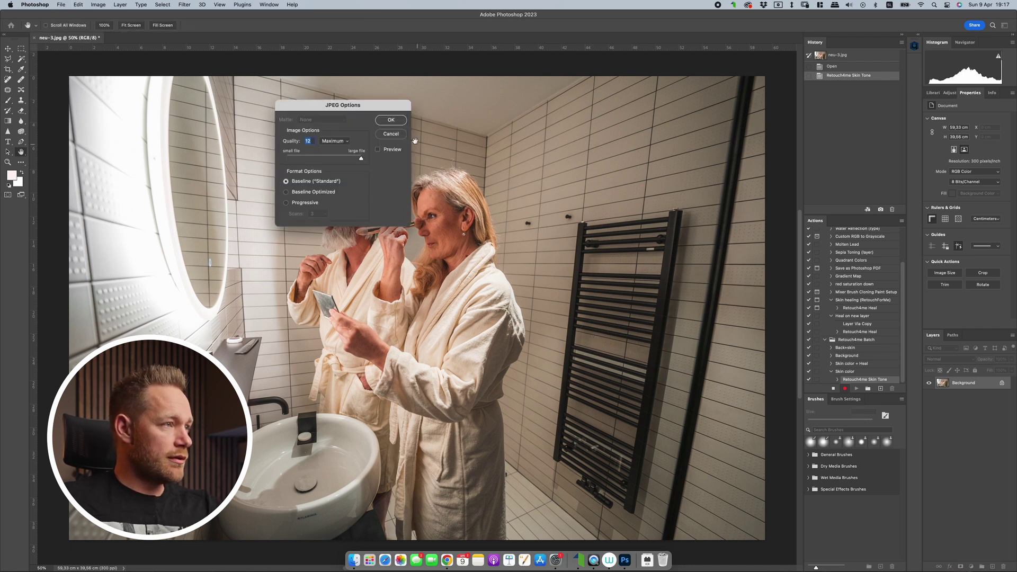
left_click(391, 121)
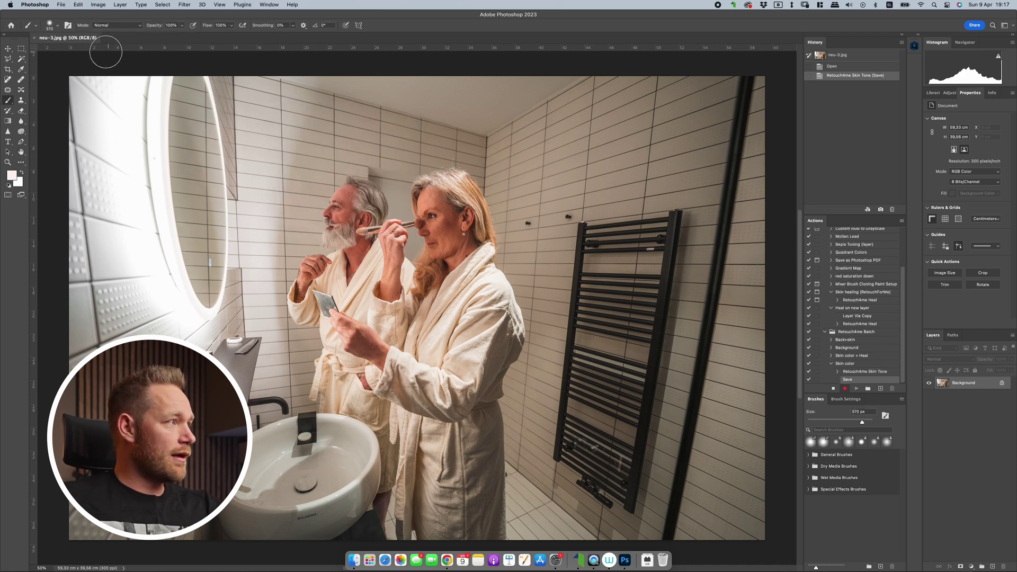
left_click(34, 40)
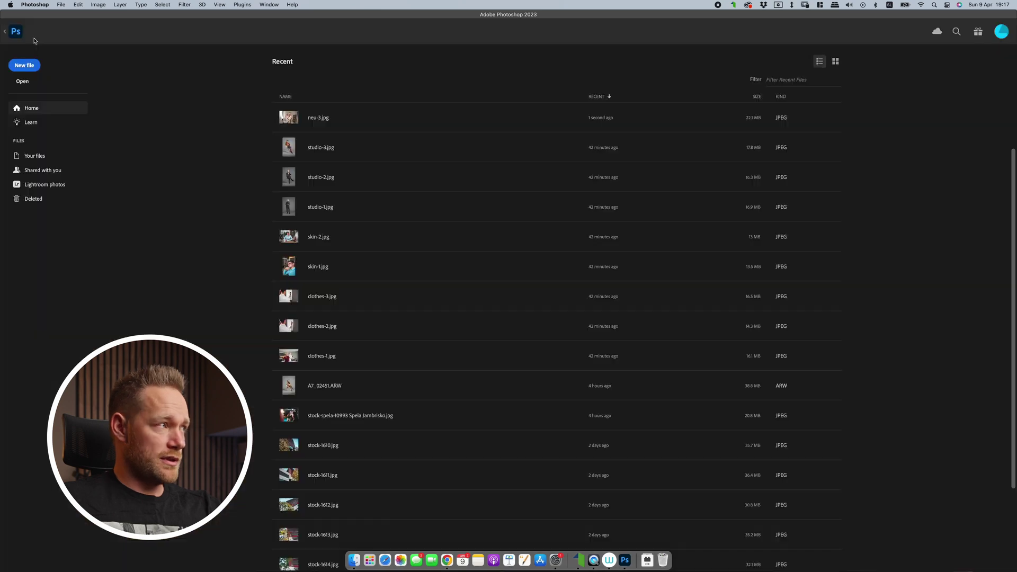
Bring up the Actions panel and stop recording the "Skin color" action
left_click(267, 6)
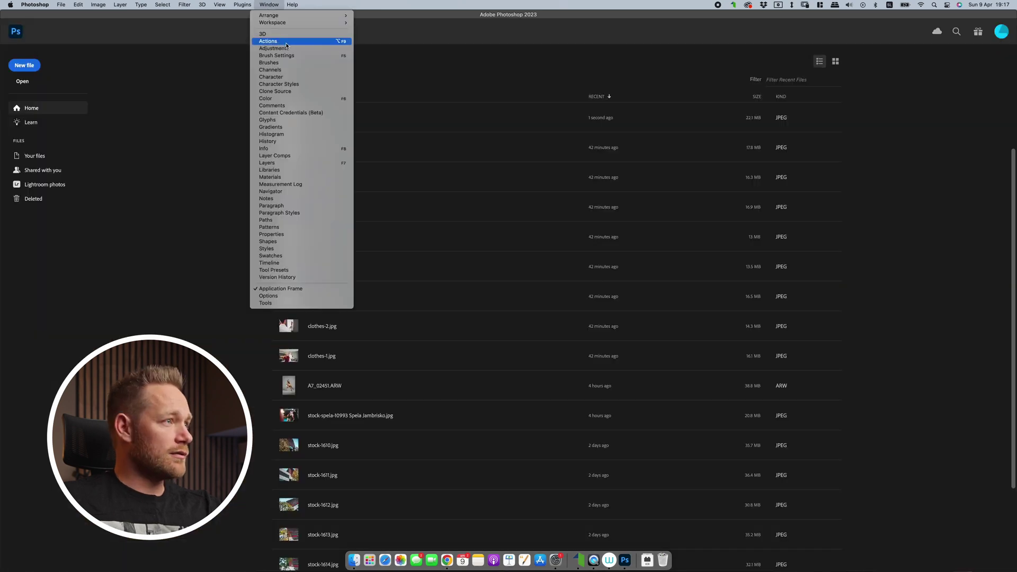
left_click(286, 42)
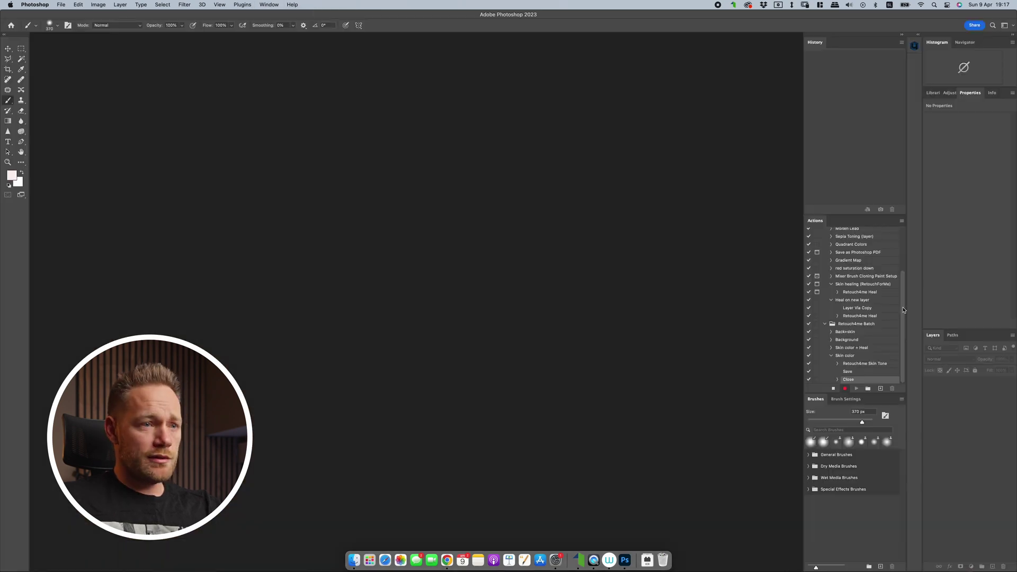
left_click(833, 389)
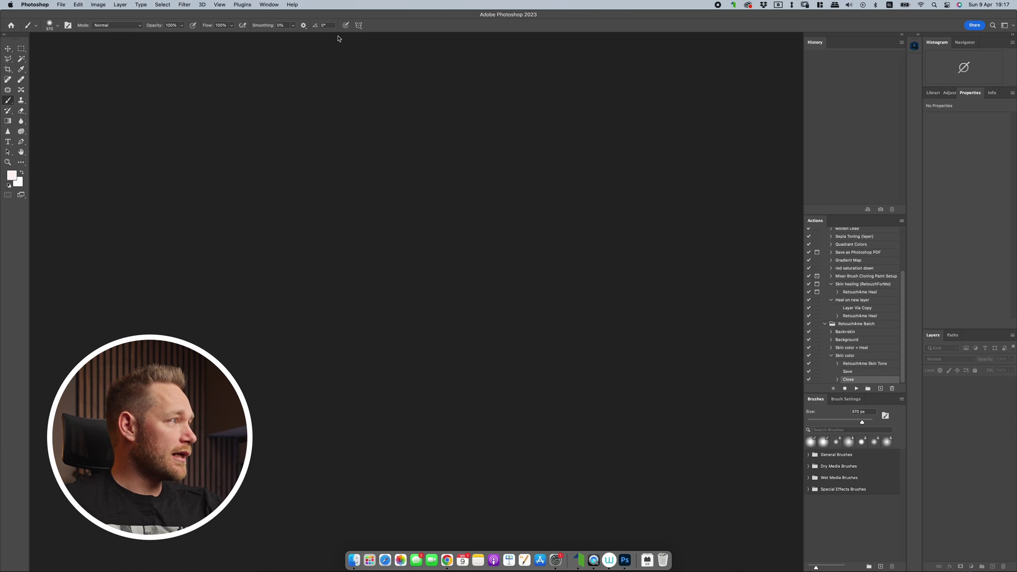
Run a Batch with the "Skin color" action from the Retouch4me Batch set on the Desktop/YT/Batch folder, with destination None
left_click(61, 4)
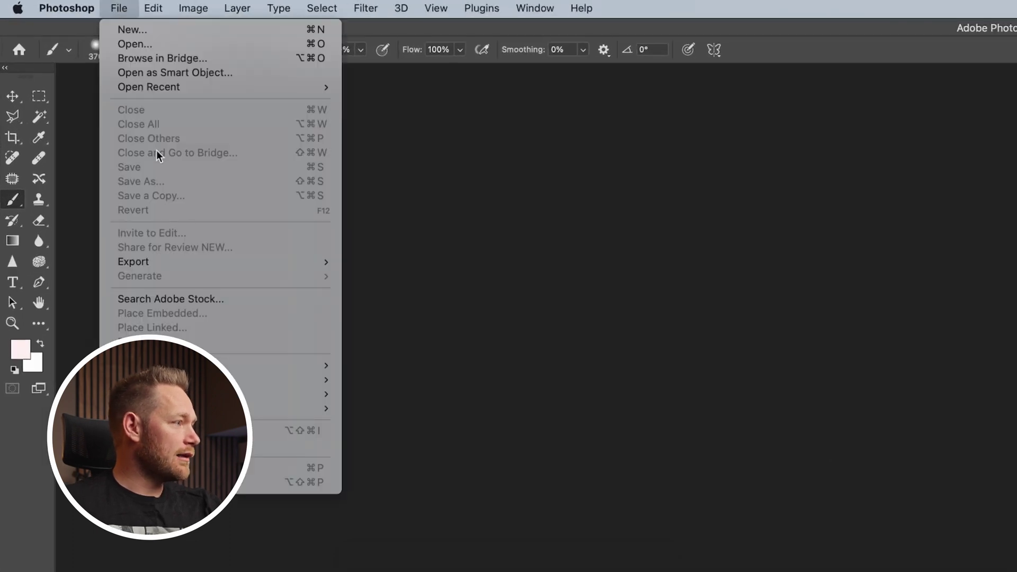
mouse_move(232, 364)
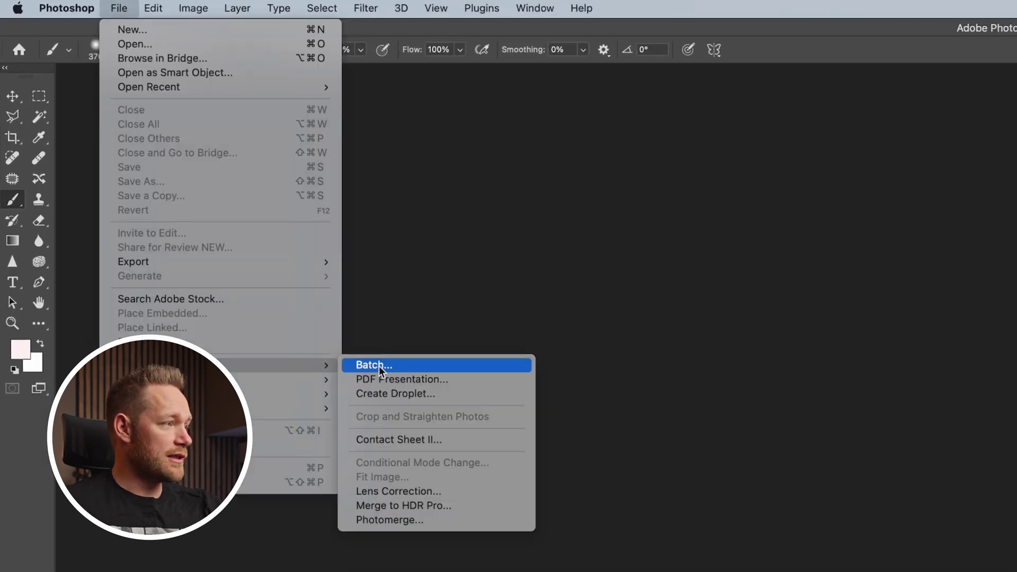
left_click(379, 365)
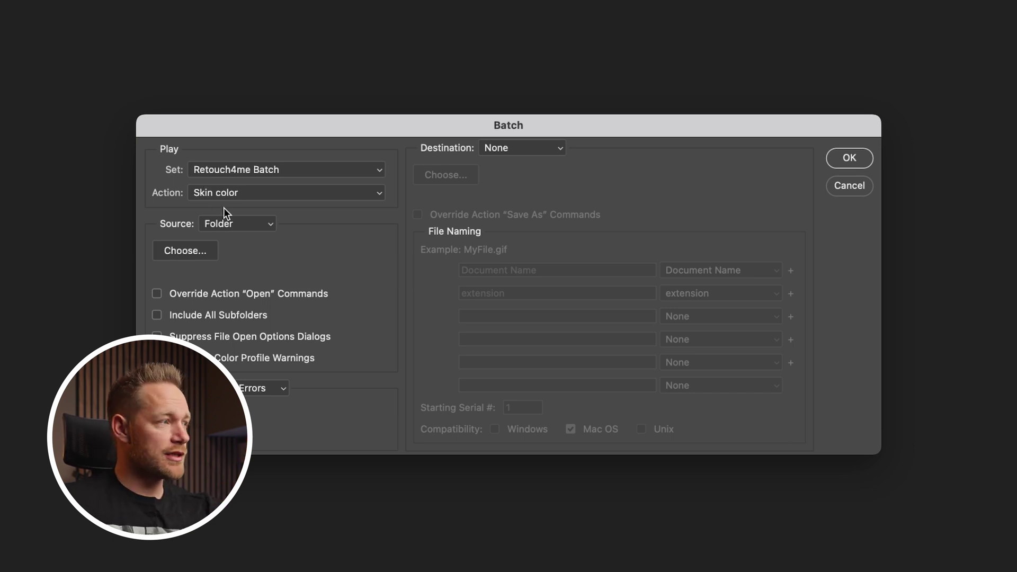
left_click(190, 251)
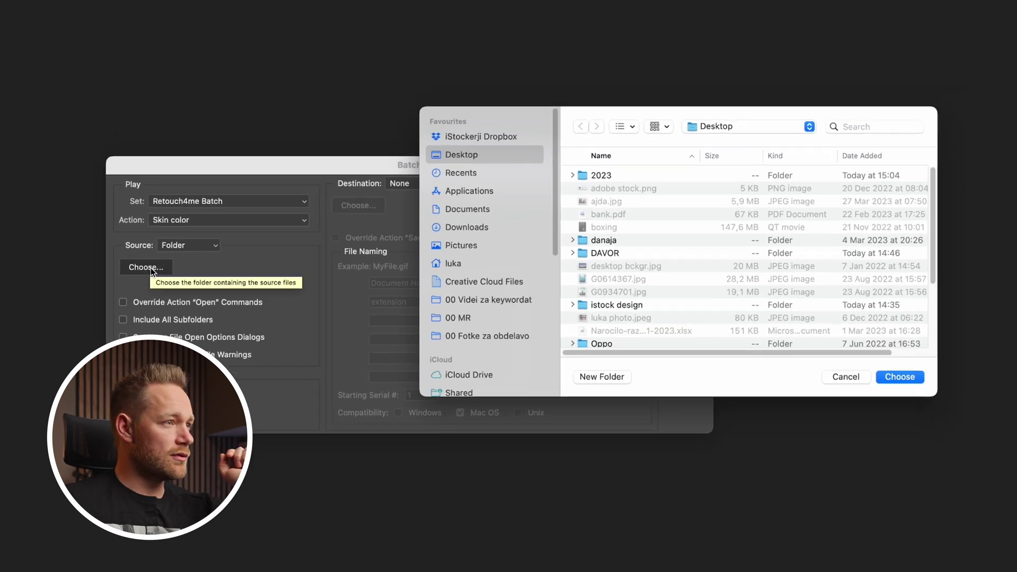
scroll(695, 250, "down", 5)
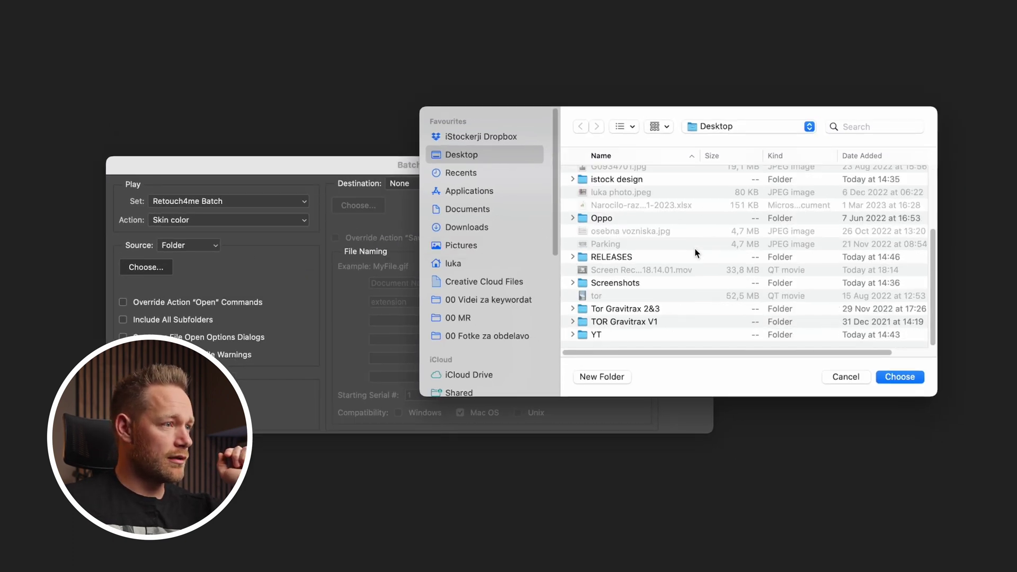
double_click(600, 335)
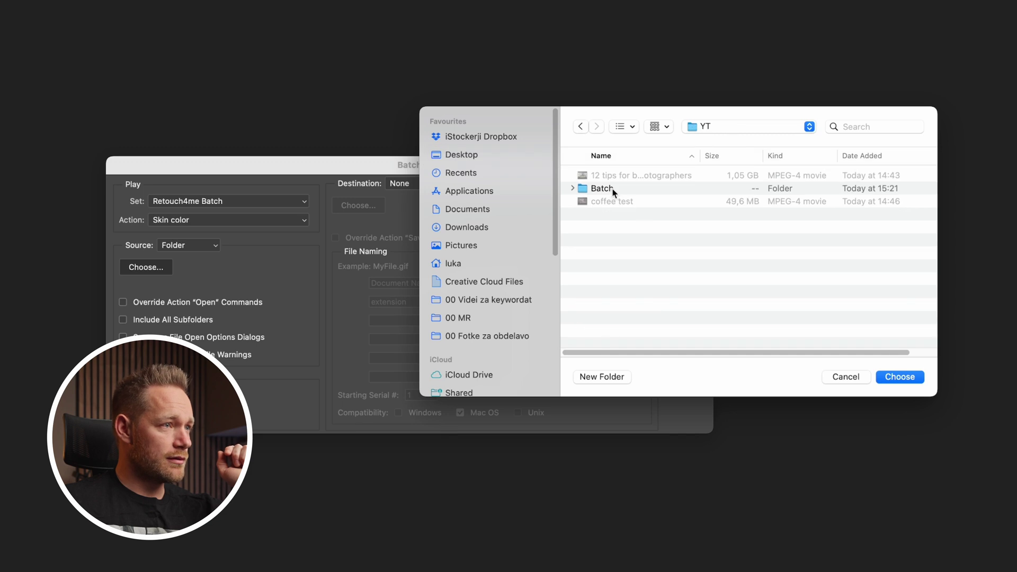
double_click(602, 189)
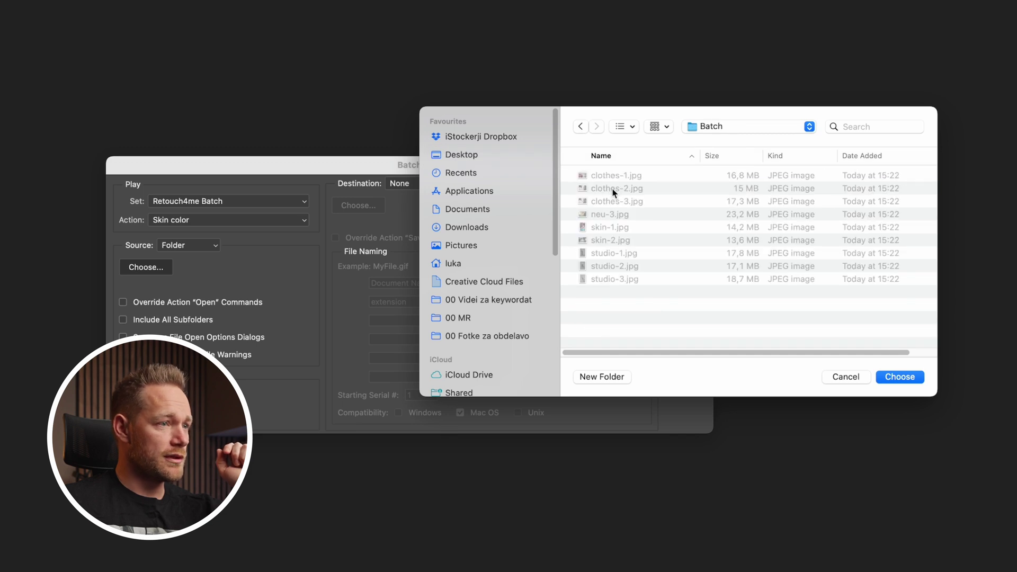
left_click(901, 376)
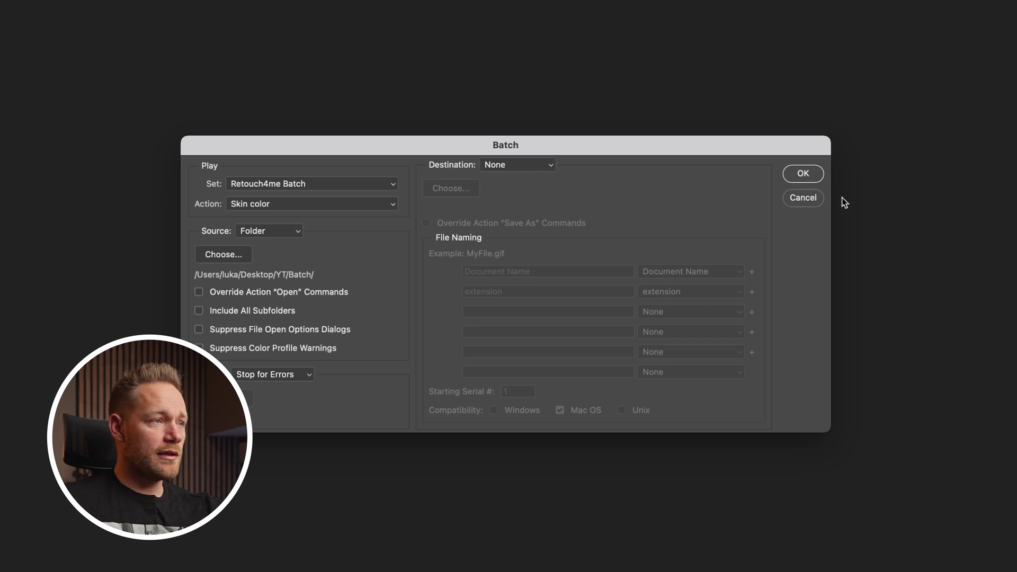
left_click(809, 177)
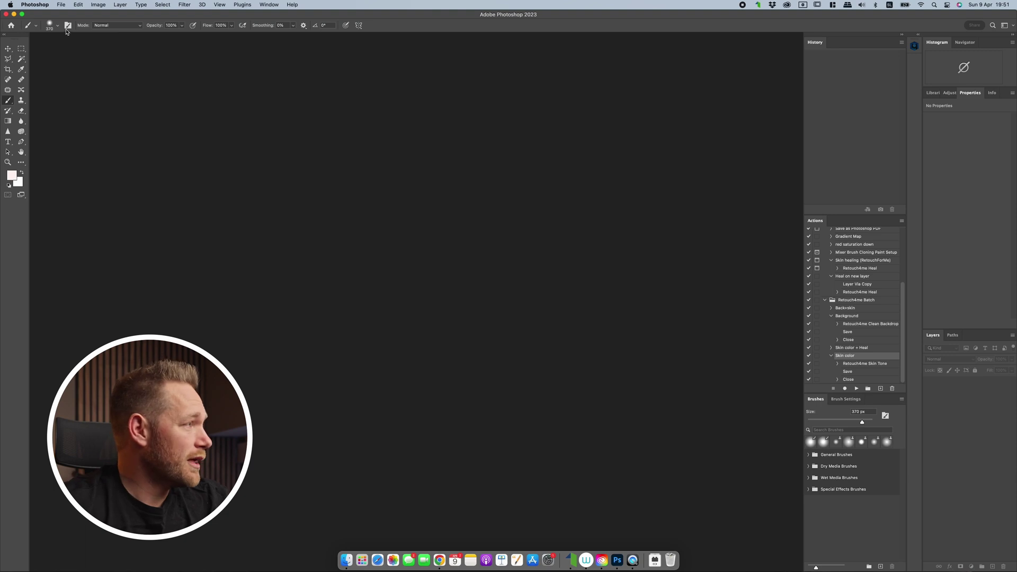
Open the Batch automation settings again for another run
left_click(61, 4)
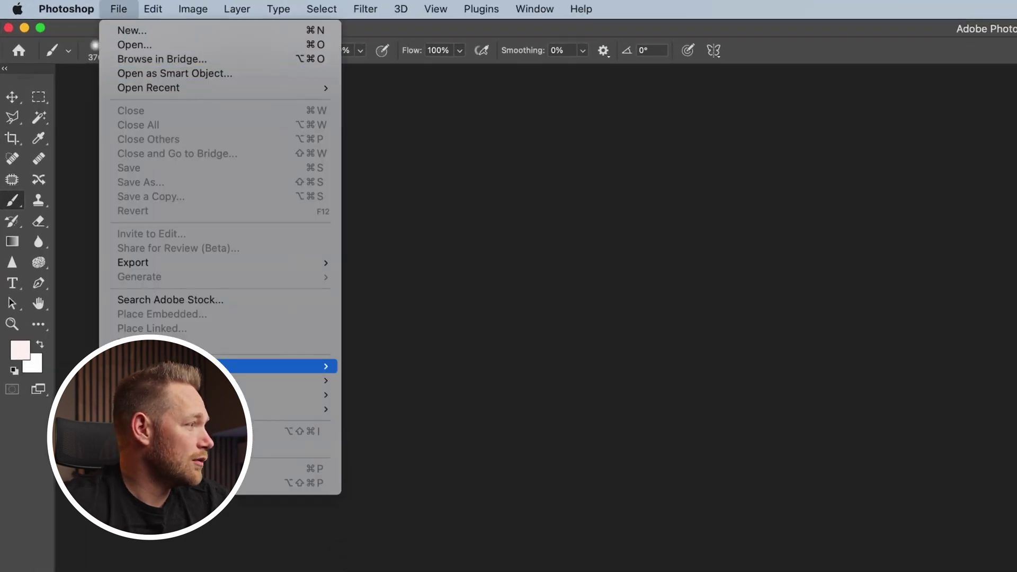
mouse_move(323, 366)
left_click(392, 366)
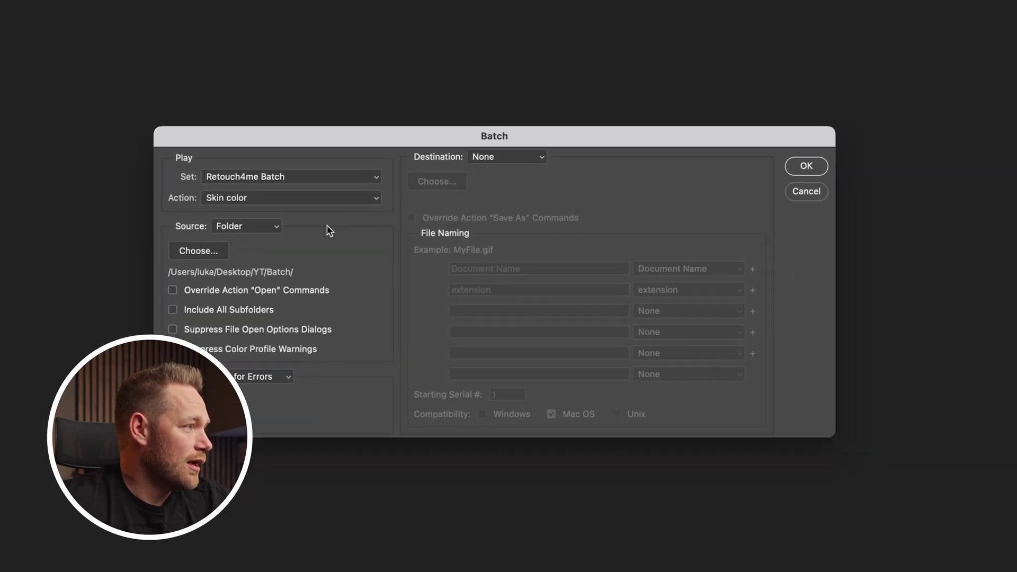